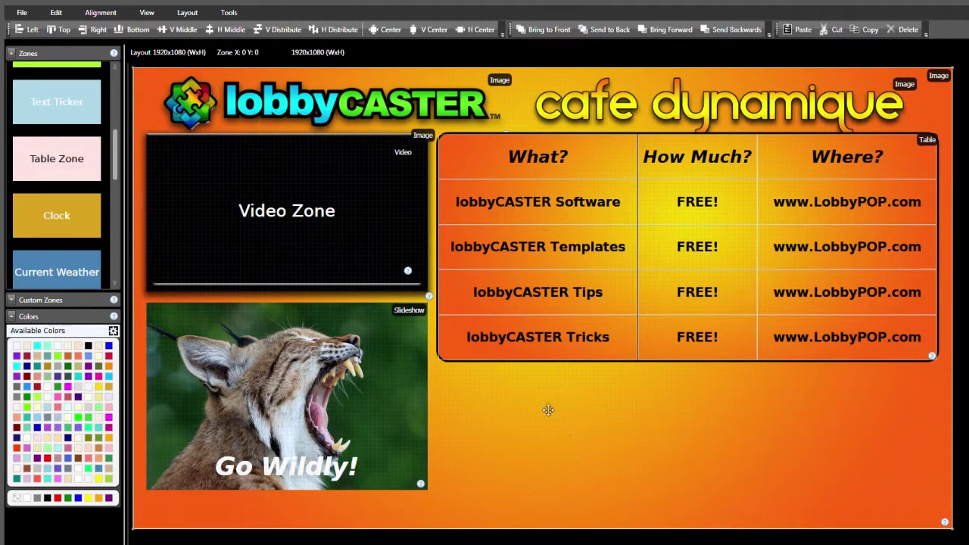
# - Place a horizontal weather forecast zone below the table at X 710, Y 710
pyautogui.scroll(-2, 116, 173)
pyautogui.scroll(-3, 116, 173)
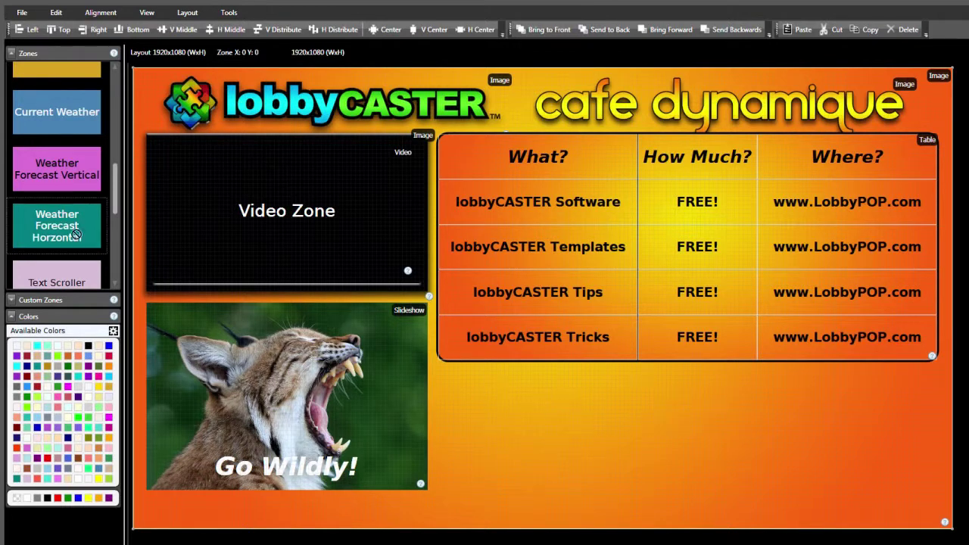
pyautogui.moveTo(470, 407); pyautogui.dragTo(620, 406)
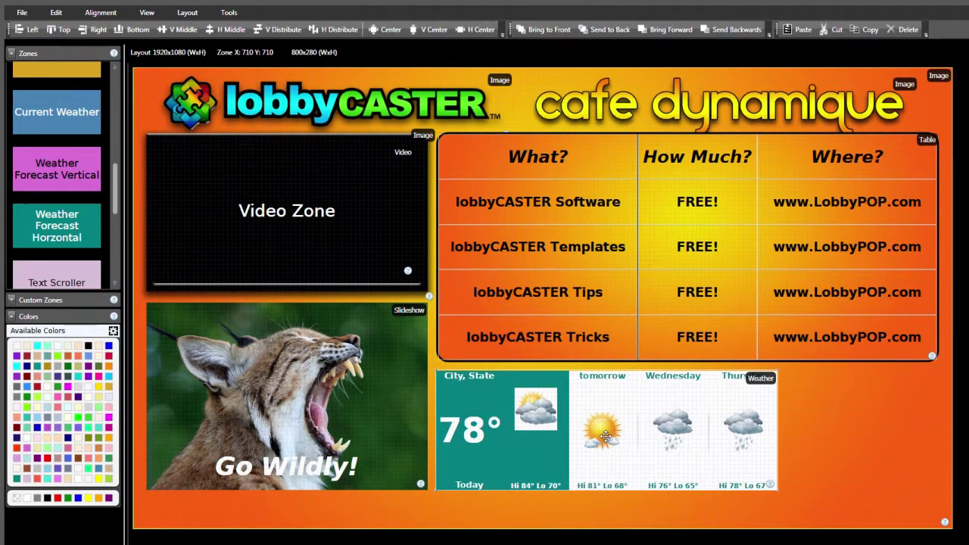
# - Set the weather zone's background color to DeepSkyBlue in its zone properties
pyautogui.rightClick(675, 422)
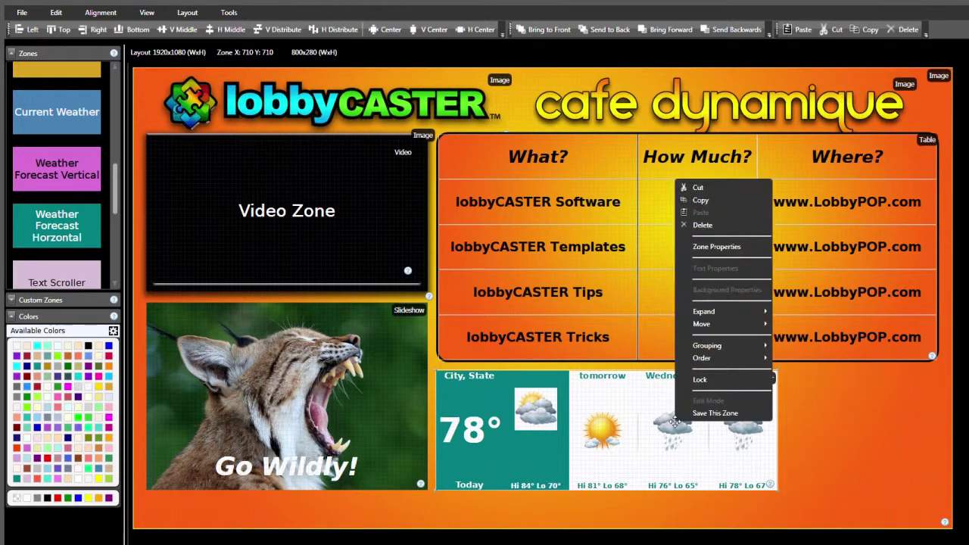
pyautogui.click(731, 250)
pyautogui.moveTo(655, 202); pyautogui.dragTo(842, 161)
pyautogui.click(871, 186)
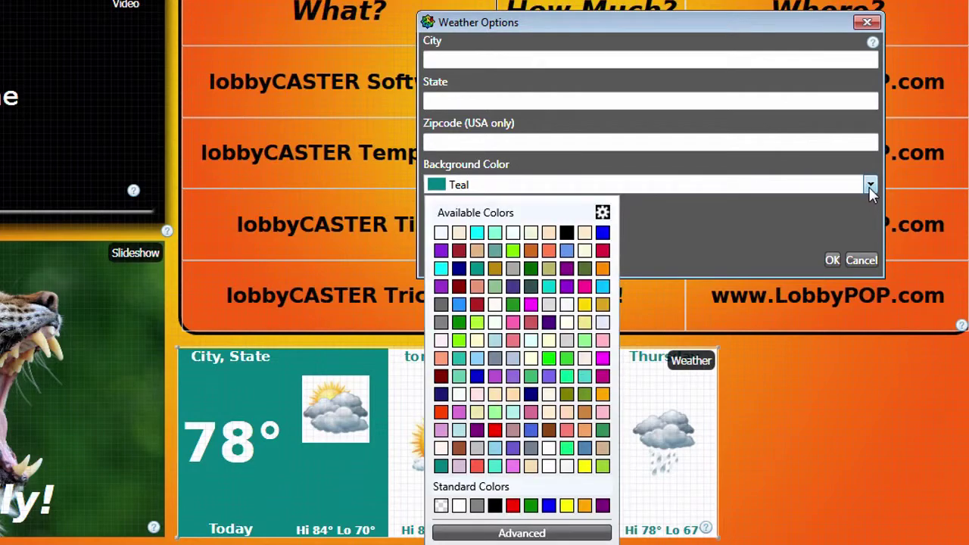
pyautogui.click(603, 286)
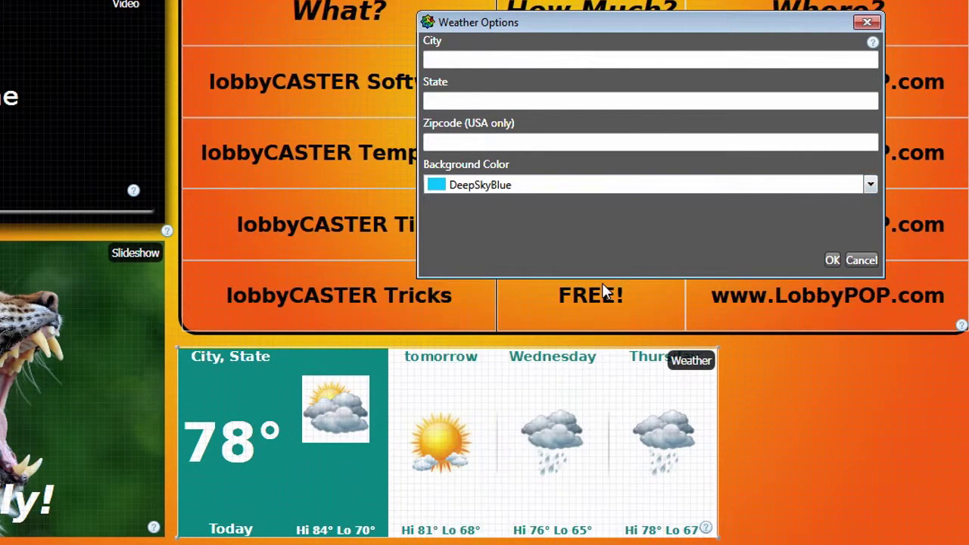
pyautogui.click(832, 261)
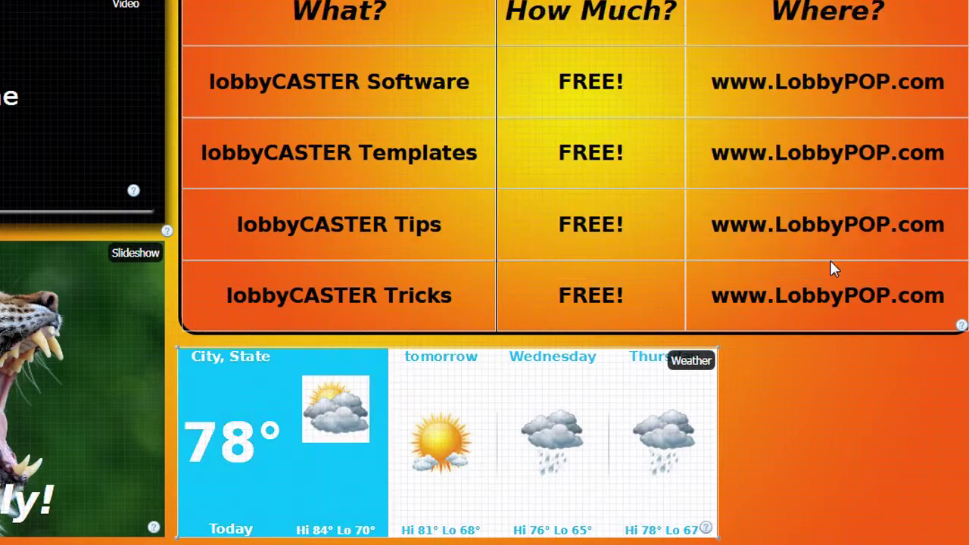
# - Set the weather zone's location to city Dana Point, state California and zipcode 92629
pyautogui.rightClick(490, 402)
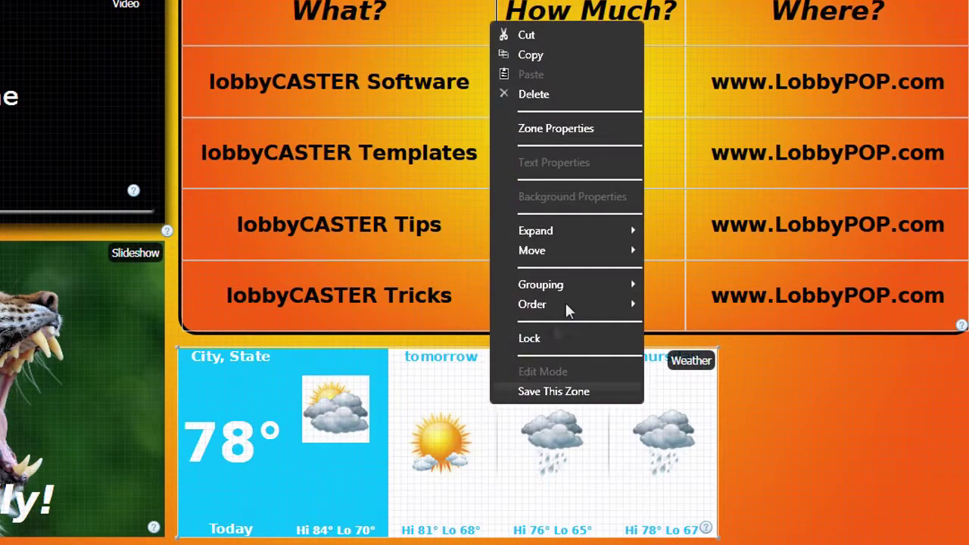
pyautogui.click(587, 134)
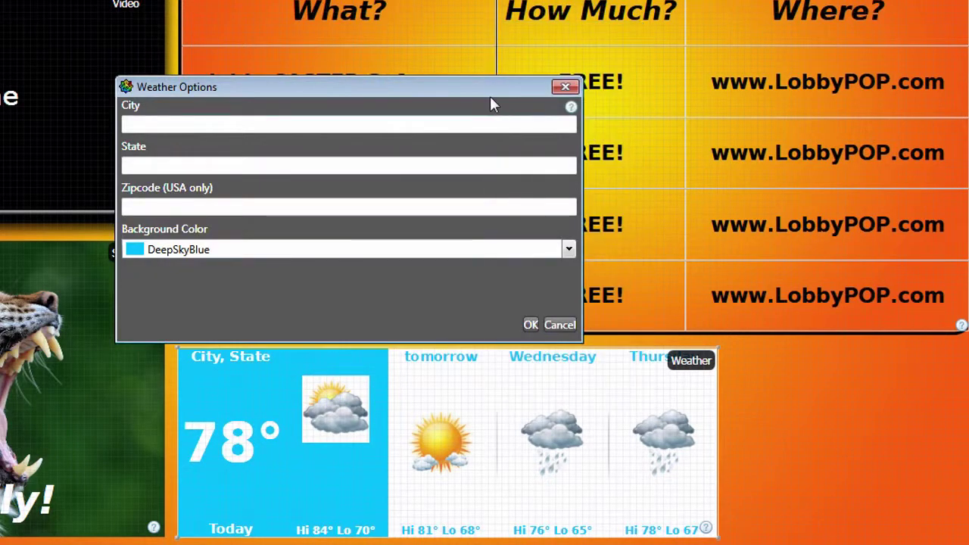
pyautogui.moveTo(490, 91); pyautogui.dragTo(599, 64)
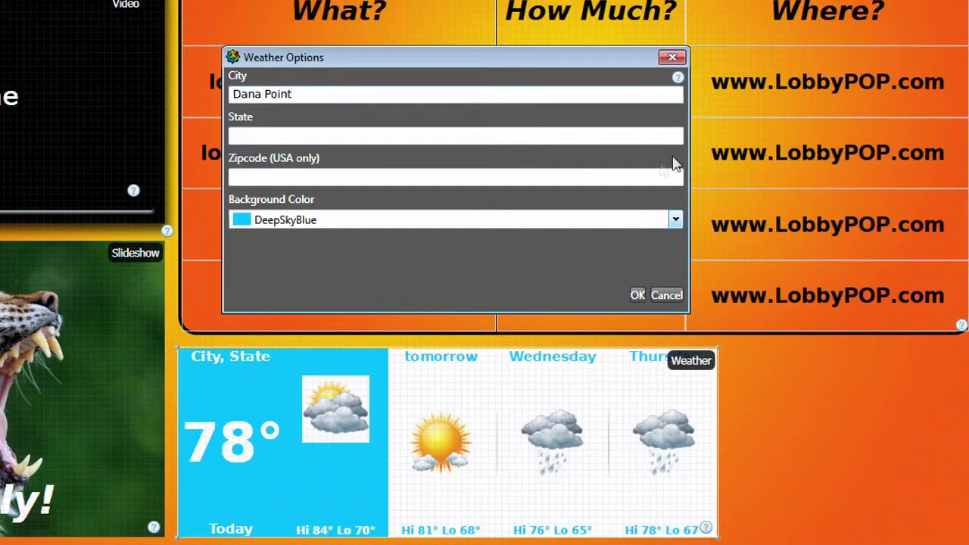
pyautogui.click(556, 134)
pyautogui.write('California')
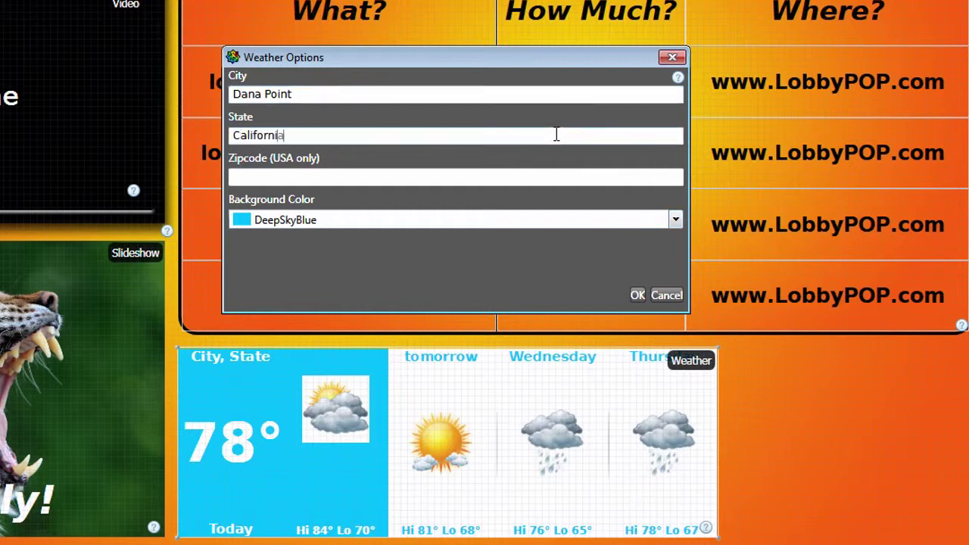
pyautogui.press('Tab')
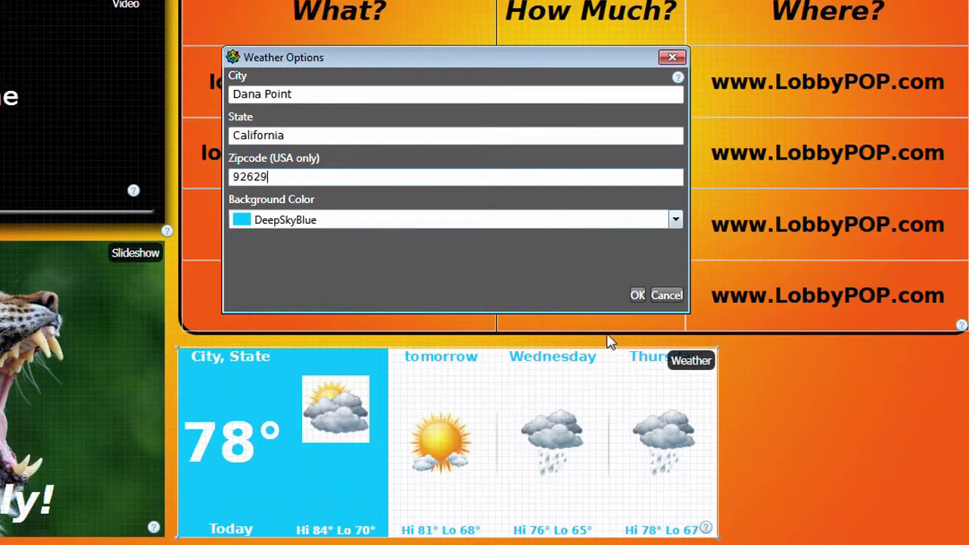
pyautogui.press('Tab')
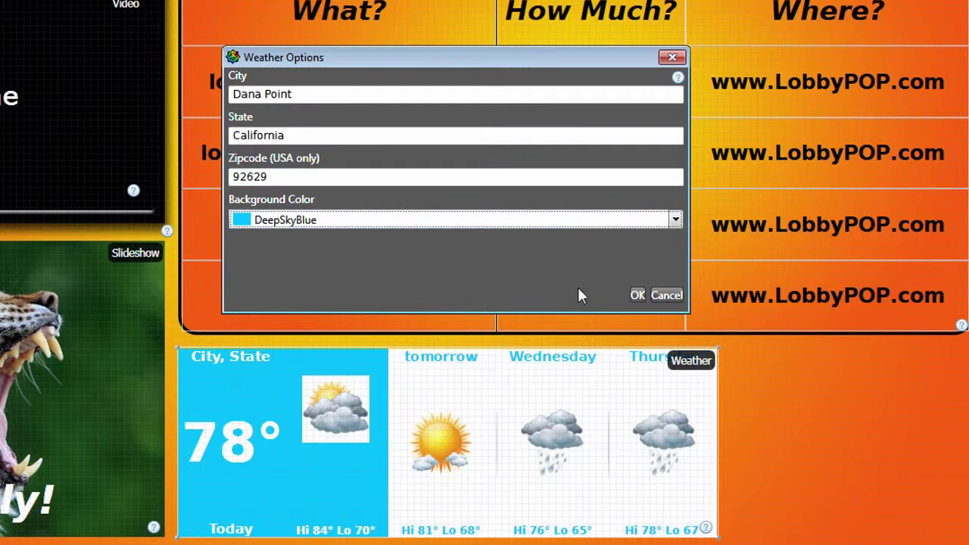
pyautogui.click(638, 294)
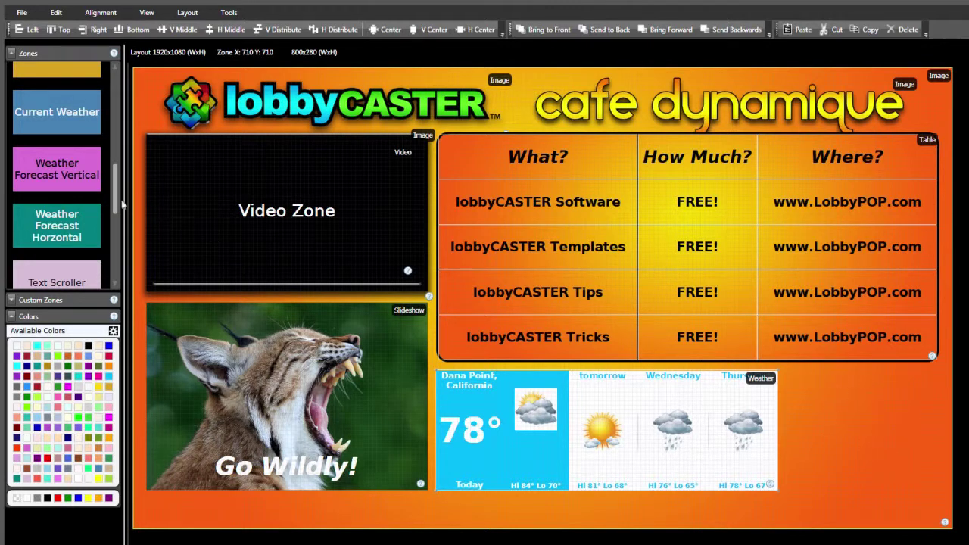
# - Add an RSS Feed zone beside the weather forecast at X 1530, Y 710 and resize it to 360x280
pyautogui.moveTo(115, 204); pyautogui.dragTo(116, 155)
pyautogui.scroll(3, 89, 205)
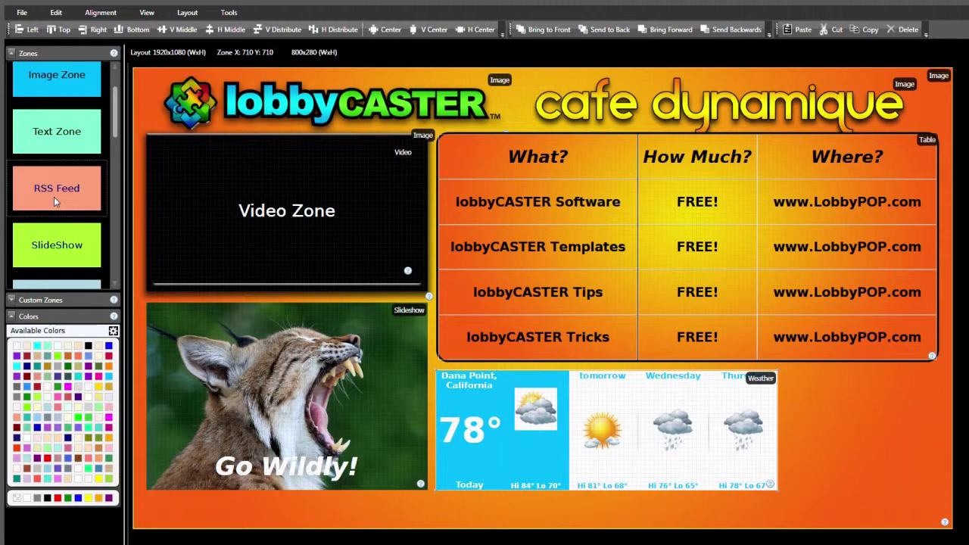
pyautogui.moveTo(54, 201); pyautogui.dragTo(846, 417)
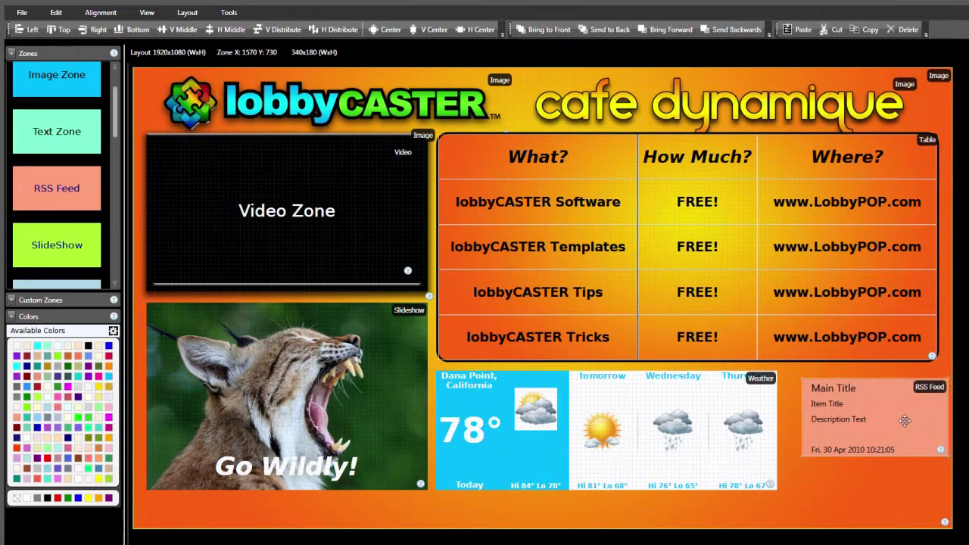
pyautogui.moveTo(905, 421); pyautogui.dragTo(891, 410)
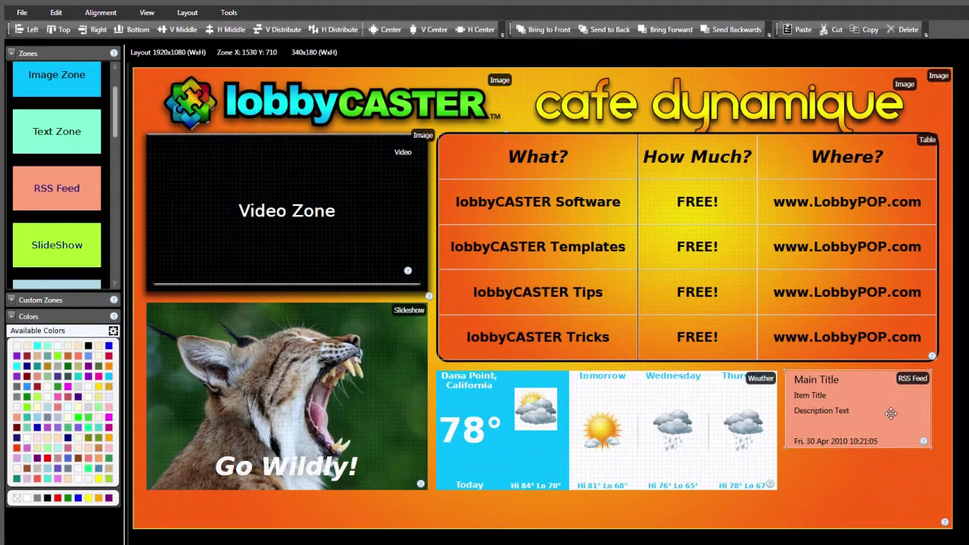
pyautogui.moveTo(858, 450); pyautogui.dragTo(859, 493)
pyautogui.moveTo(932, 435); pyautogui.dragTo(941, 437)
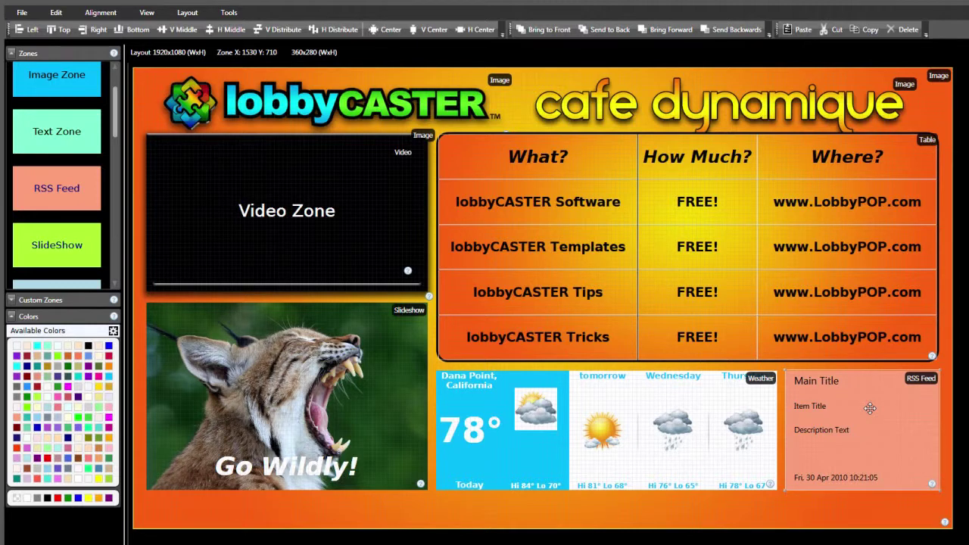
# - Give the RSS feed zone a gradient background running from Green to LawnGreen
pyautogui.rightClick(870, 409)
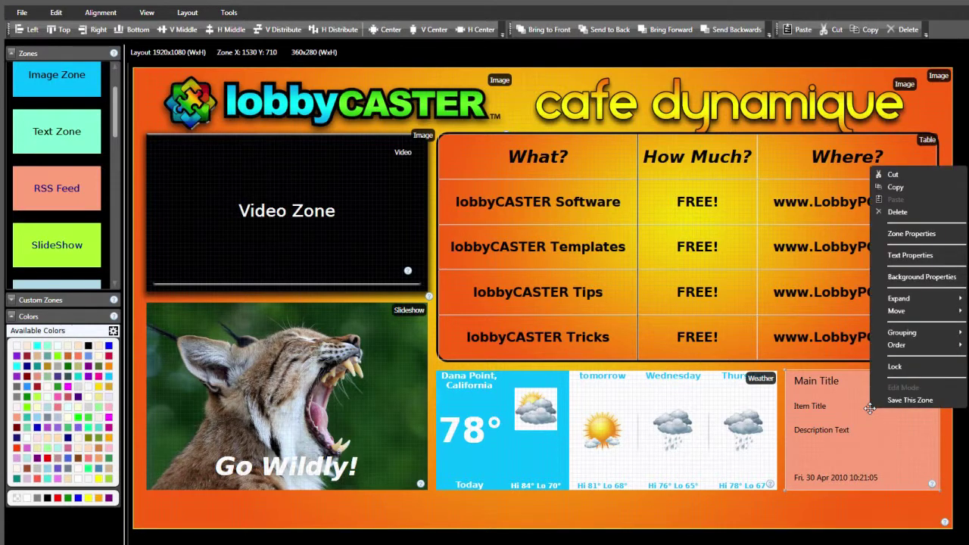
pyautogui.click(944, 283)
pyautogui.moveTo(732, 132); pyautogui.dragTo(639, 185)
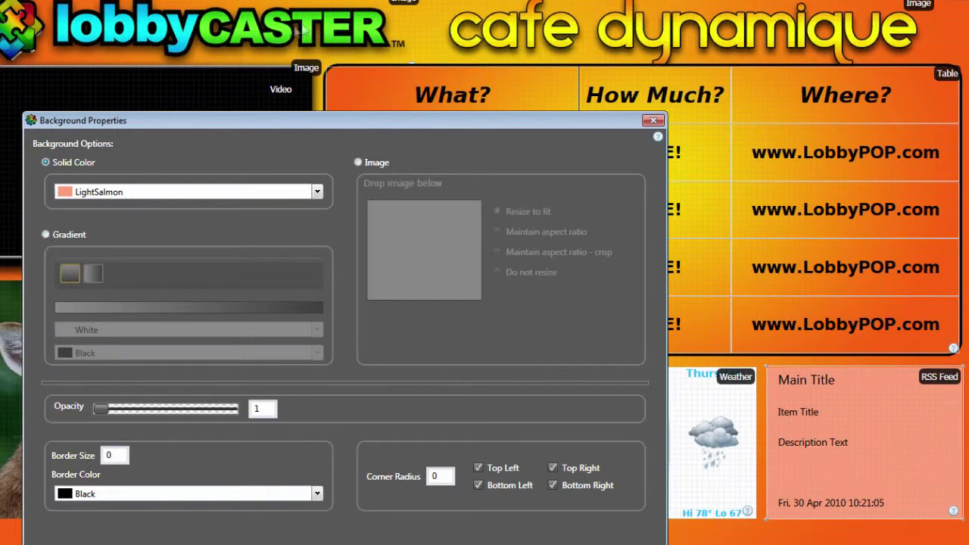
pyautogui.click(46, 235)
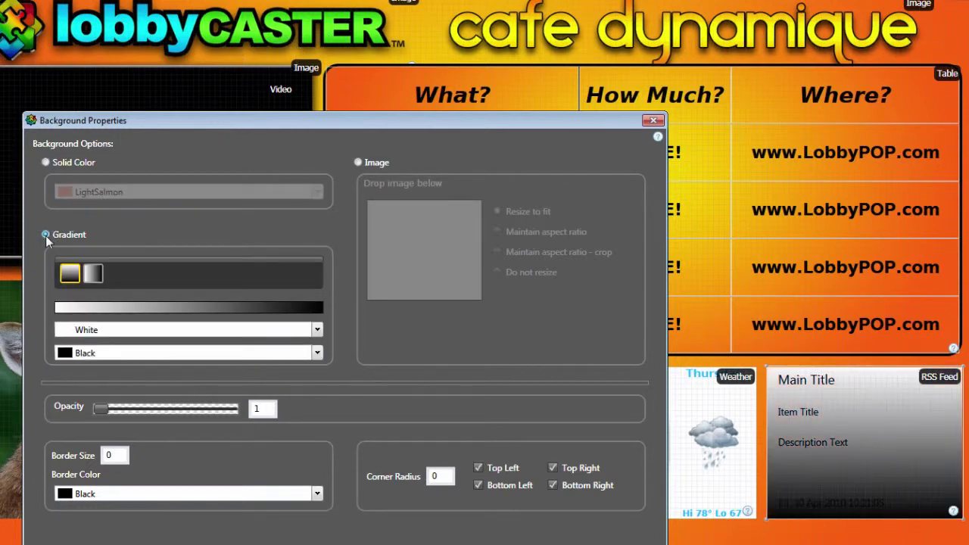
pyautogui.click(317, 330)
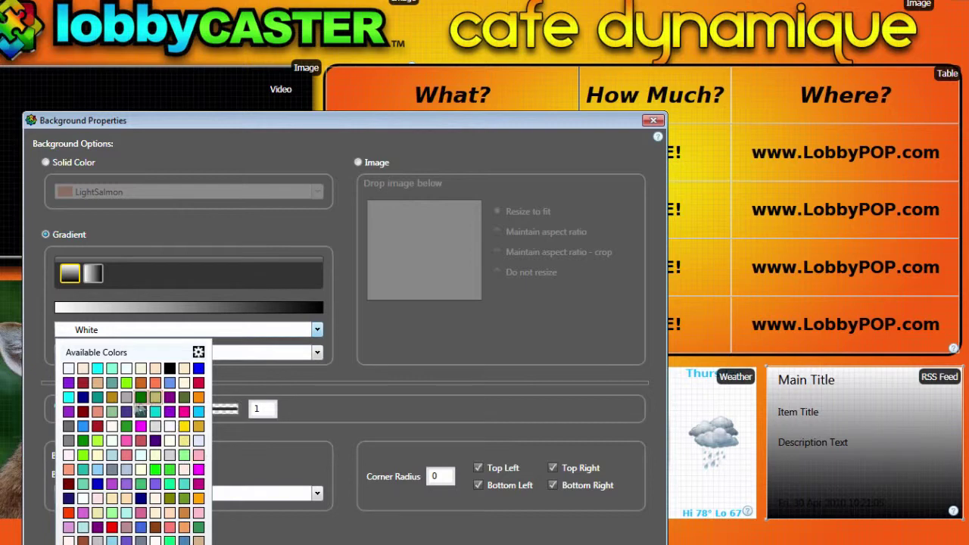
pyautogui.click(83, 441)
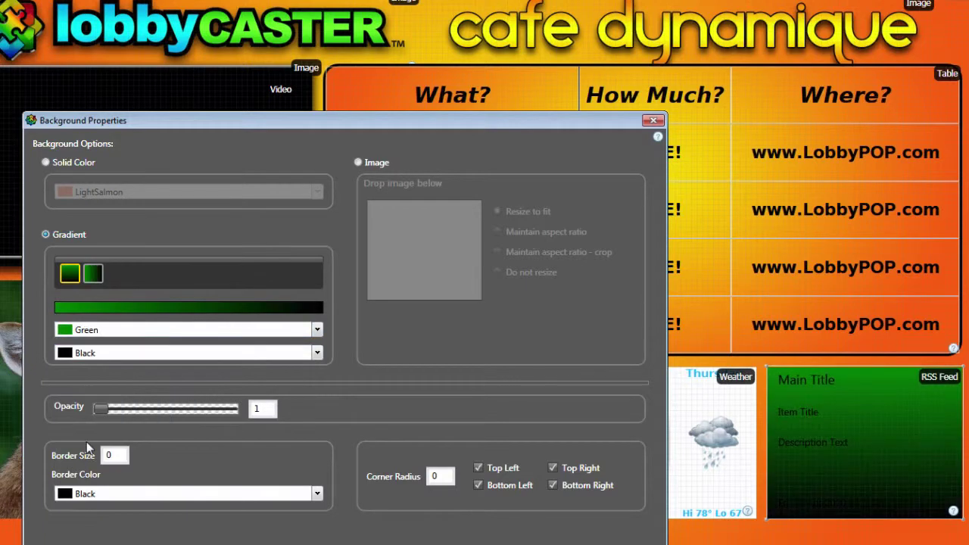
pyautogui.click(317, 353)
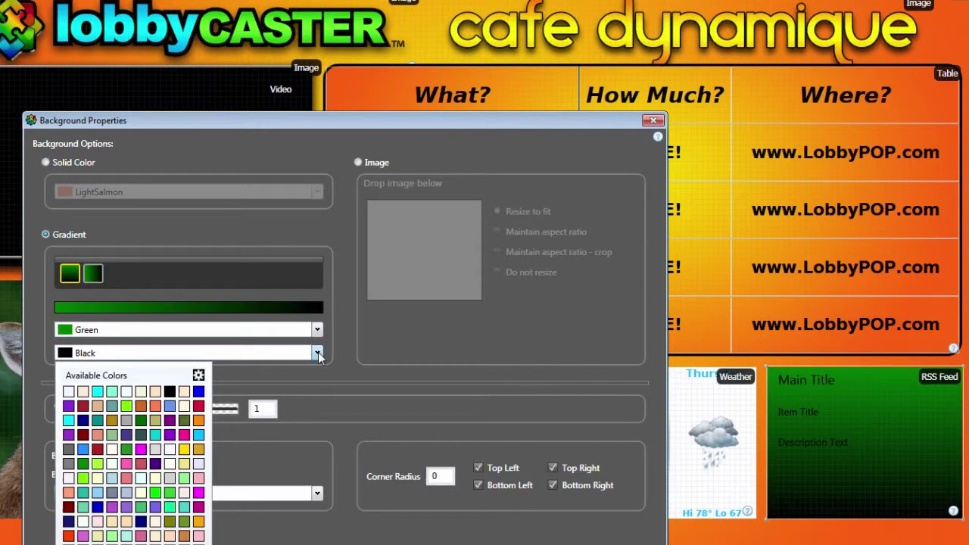
pyautogui.click(83, 478)
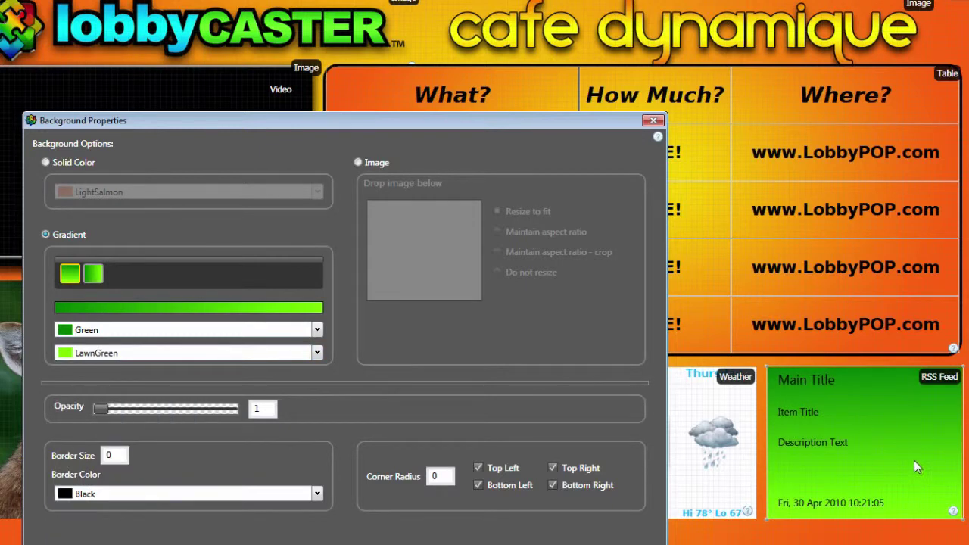
# - Set the RSS feed zone's border size to 3 and its corner radius to 5, and apply the background properties
pyautogui.doubleClick(114, 455)
pyautogui.write('3')
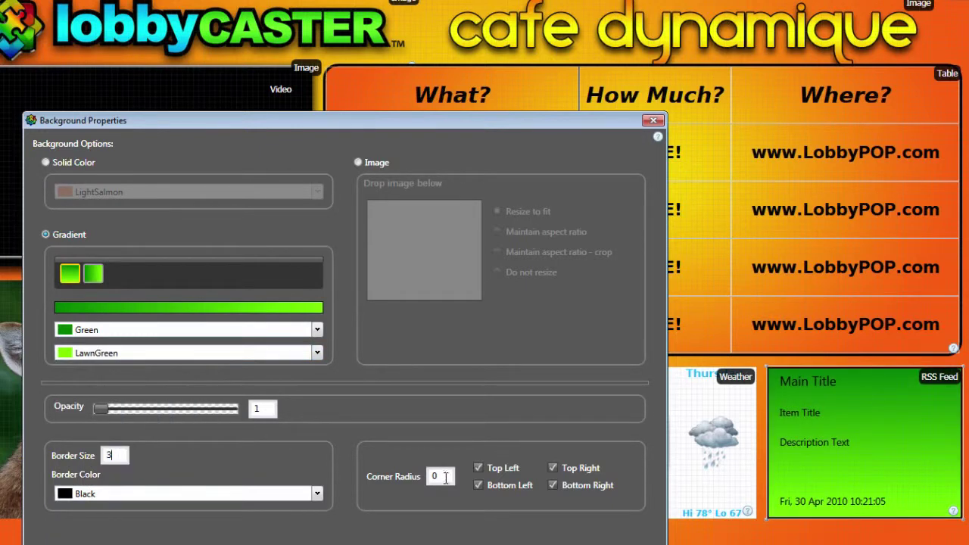
pyautogui.doubleClick(446, 477)
pyautogui.write('5')
pyautogui.press('Return')
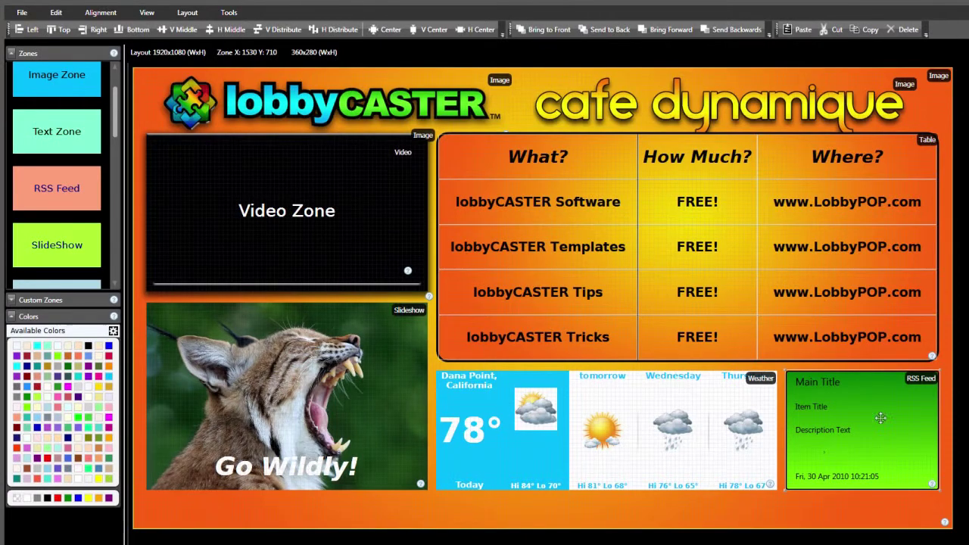
pyautogui.rightClick(880, 418)
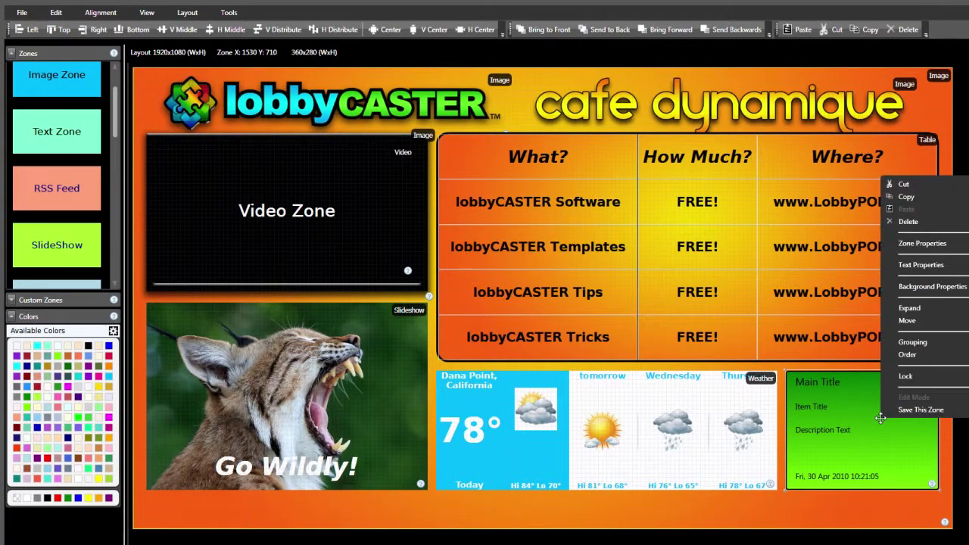
pyautogui.click(935, 245)
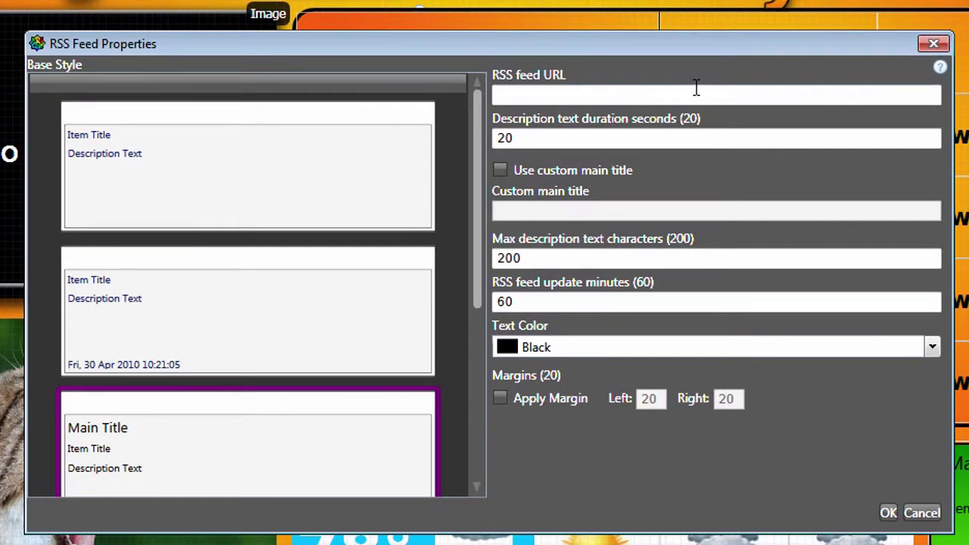
pyautogui.click(612, 96)
pyautogui.write('http://www.kcra.com/11798350?format=rss_2.0&view=feed')
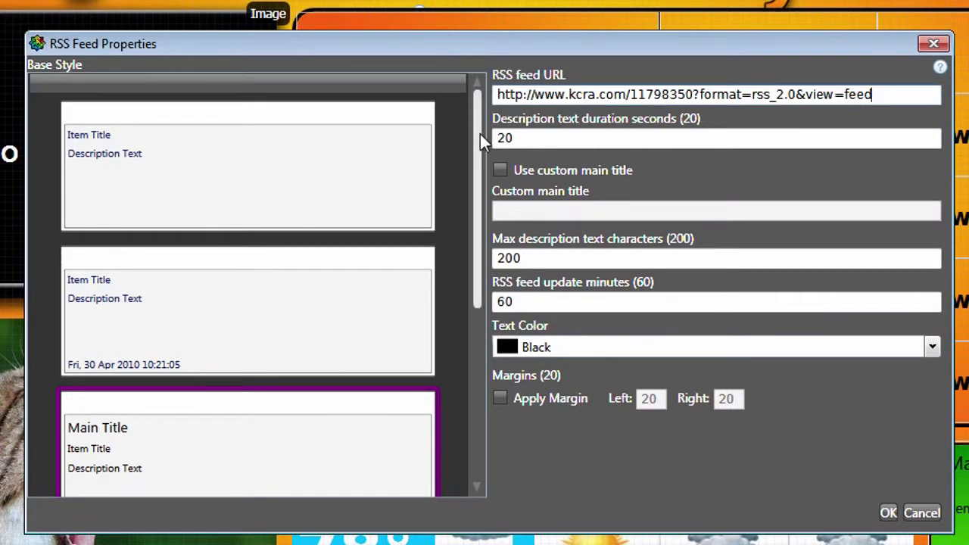
# - Apply the RSS base style that has only an item title and description text, without main title or date
pyautogui.moveTo(480, 134); pyautogui.dragTo(486, 316)
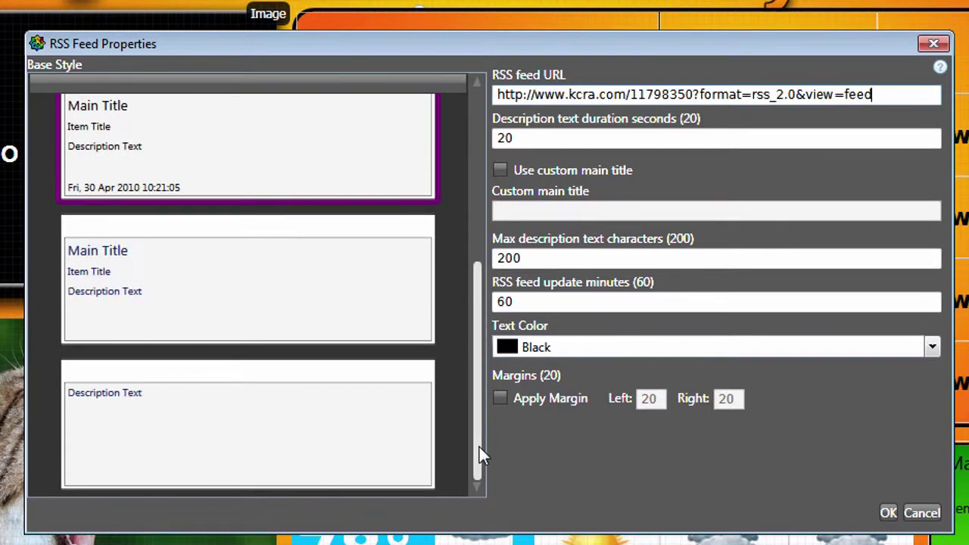
pyautogui.moveTo(479, 447); pyautogui.dragTo(475, 235)
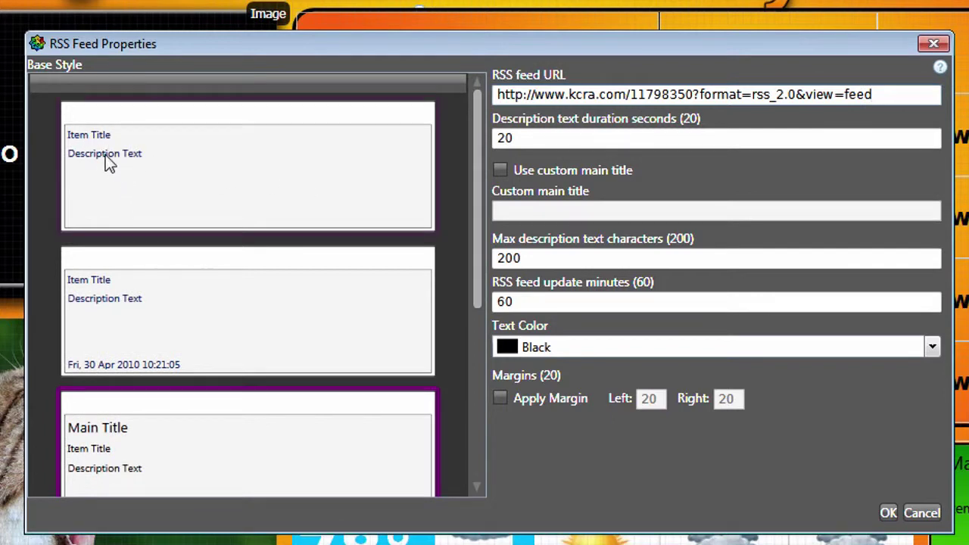
pyautogui.click(114, 201)
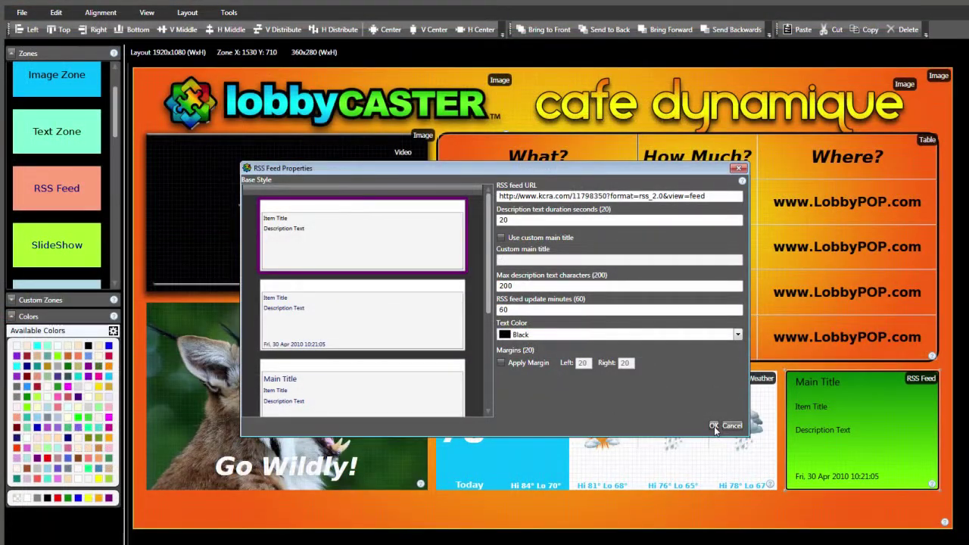
pyautogui.click(713, 426)
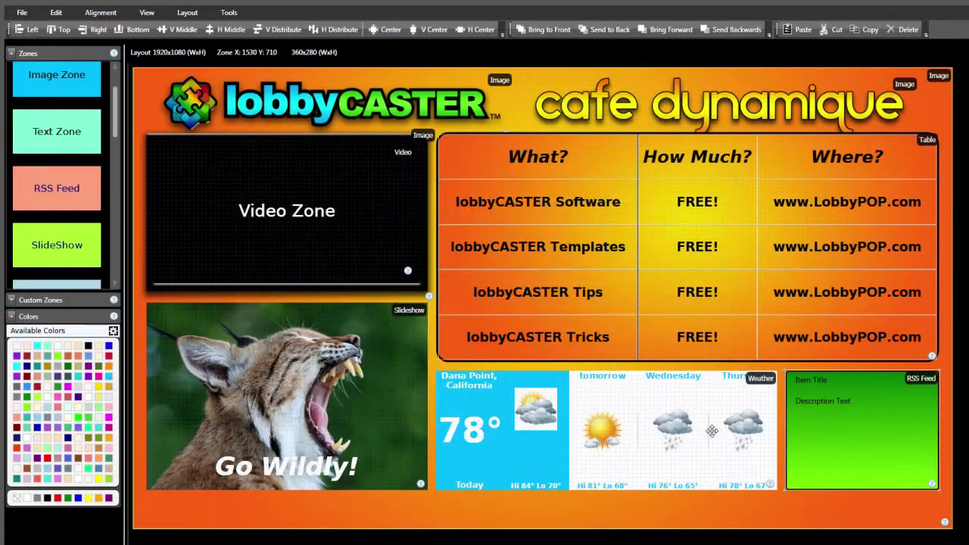
# - Set the RSS feed zone's Item Title text to the Bitstream Vera Sans font with the Bold typeface
pyautogui.rightClick(849, 418)
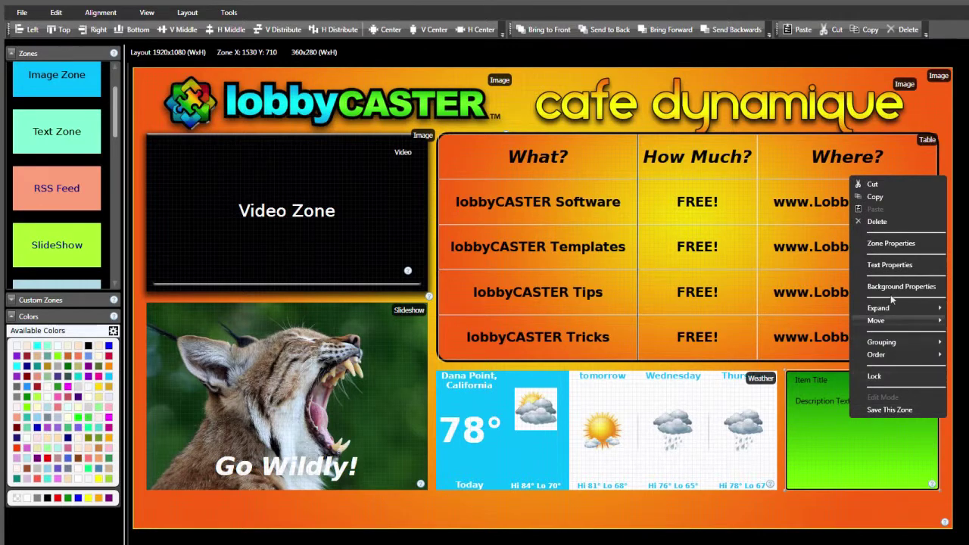
pyautogui.click(890, 264)
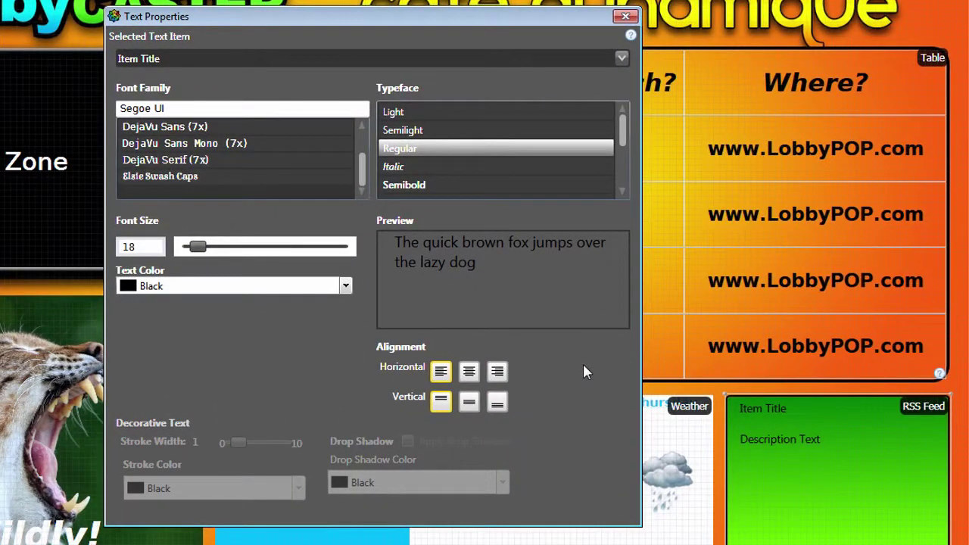
pyautogui.click(621, 59)
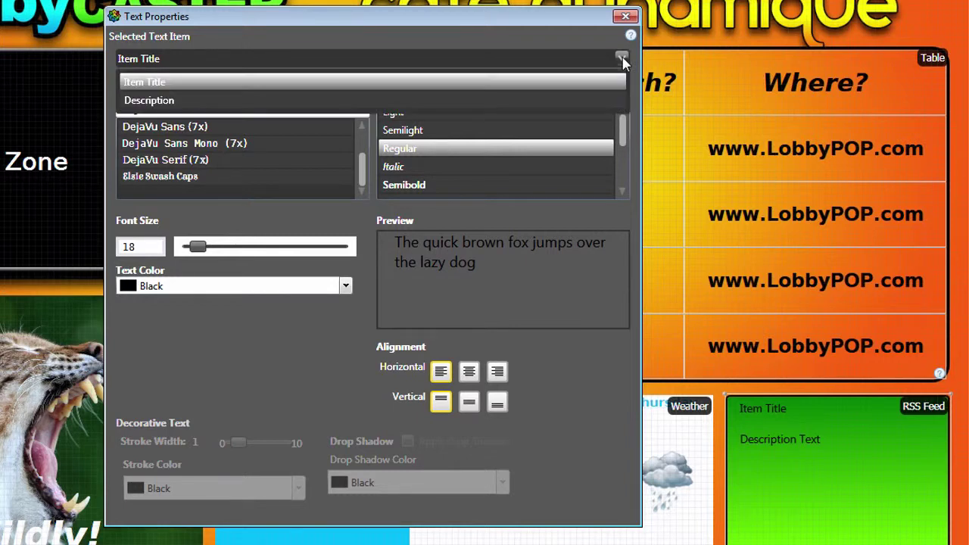
pyautogui.click(159, 85)
pyautogui.scroll(1, 182, 135)
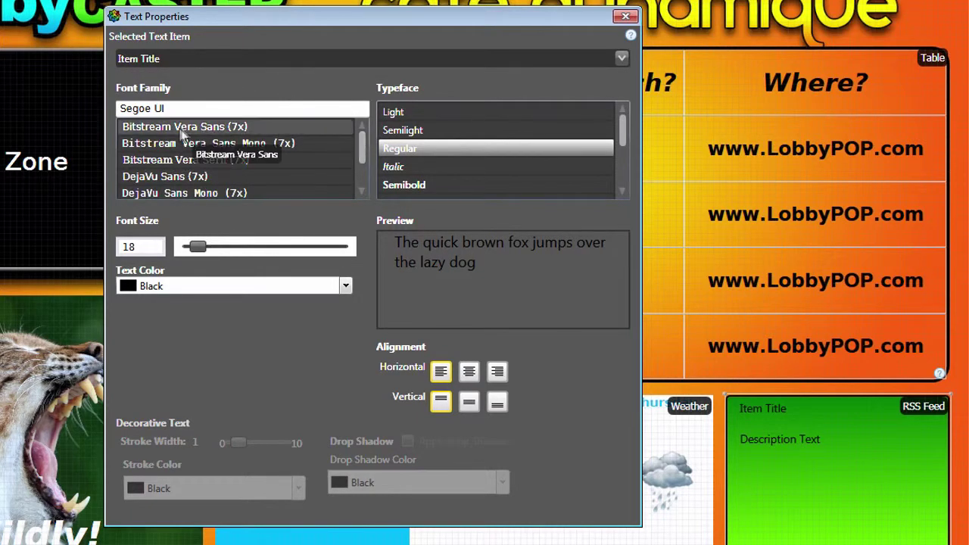
pyautogui.click(185, 127)
pyautogui.click(387, 145)
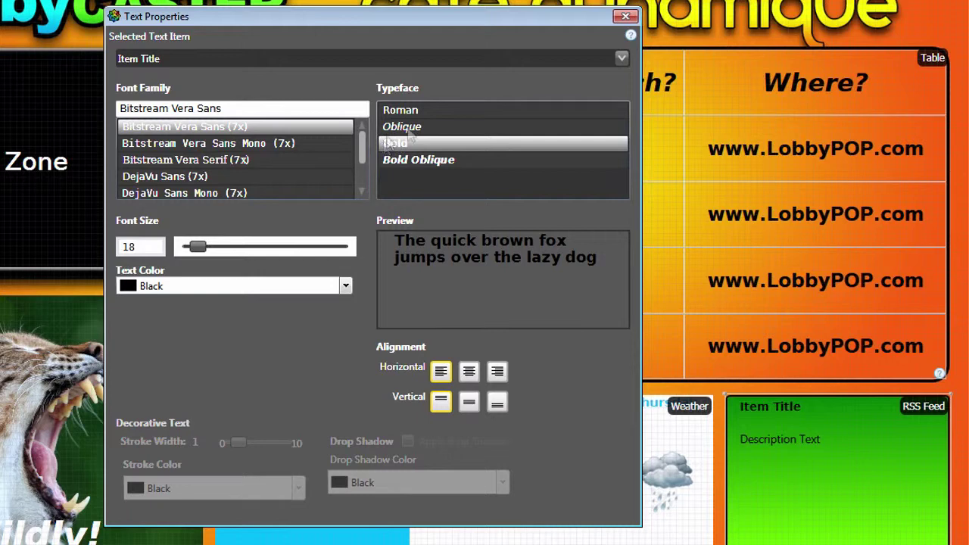
# - Set the RSS feed zone's Description text to the Italic typeface and close the text properties
pyautogui.click(621, 59)
pyautogui.click(604, 99)
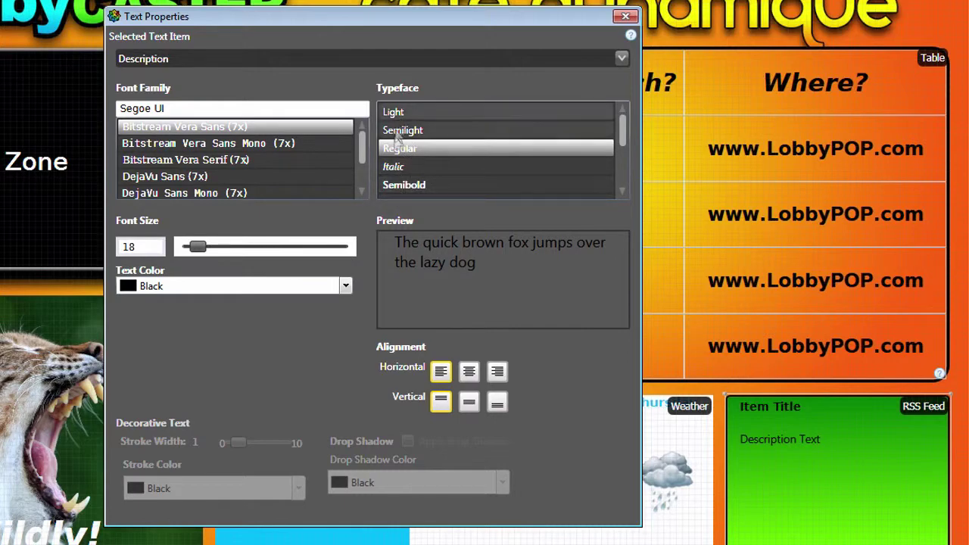
pyautogui.click(398, 166)
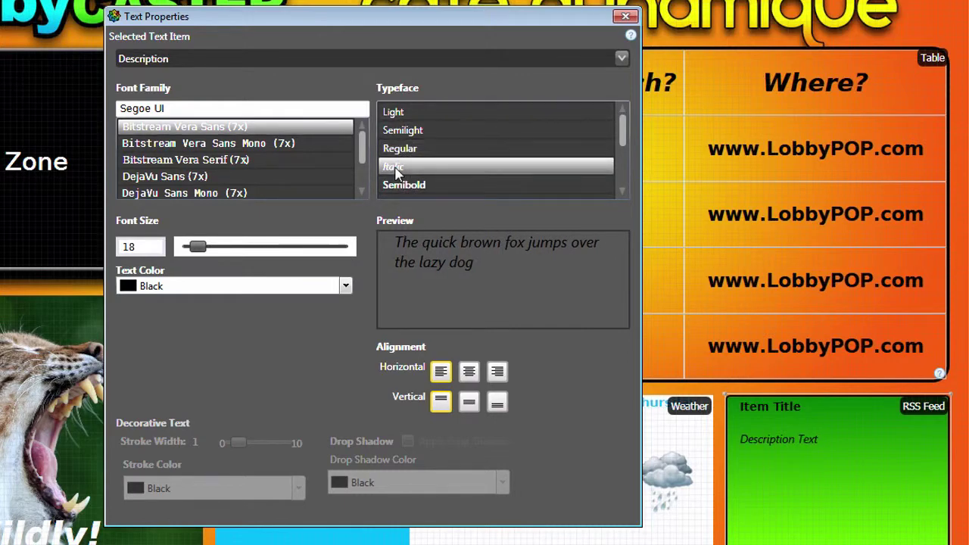
pyautogui.click(626, 18)
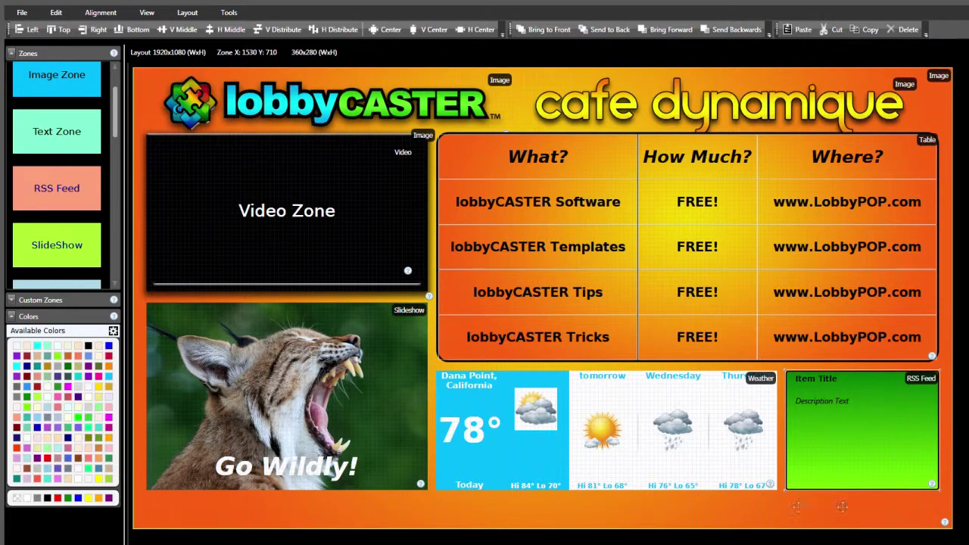
# - Add a Text Scroller zone along the layout's bottom edge, sized 1920x80 at X 0, Y 1000
pyautogui.scroll(-5, 69, 208)
pyautogui.moveTo(69, 208); pyautogui.dragTo(137, 458)
pyautogui.moveTo(157, 512); pyautogui.dragTo(158, 513)
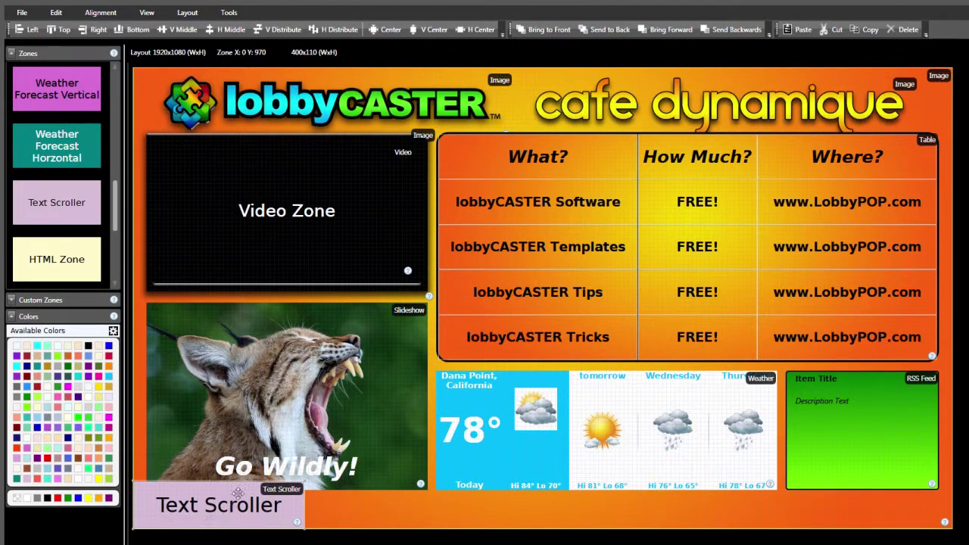
pyautogui.click(256, 503)
pyautogui.moveTo(202, 482); pyautogui.dragTo(202, 492)
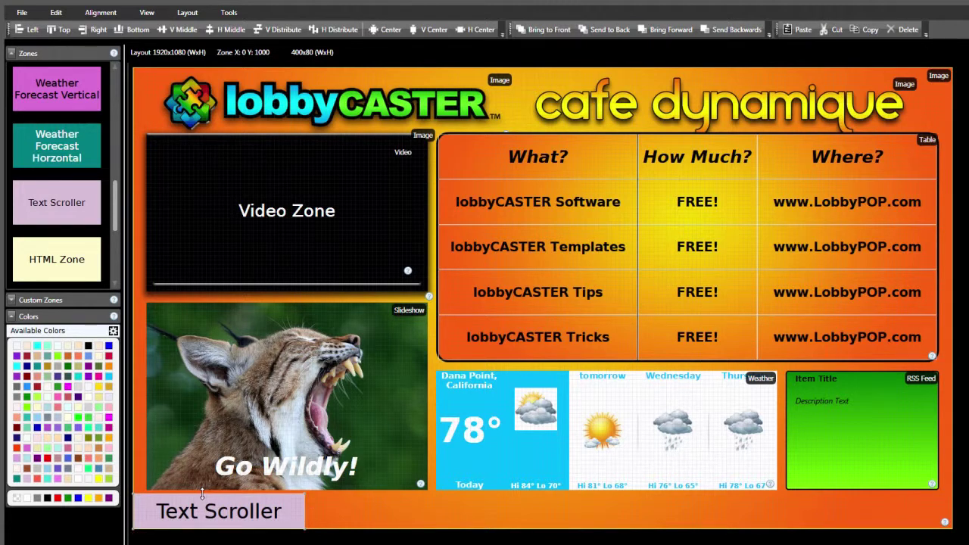
pyautogui.moveTo(304, 512); pyautogui.dragTo(955, 512)
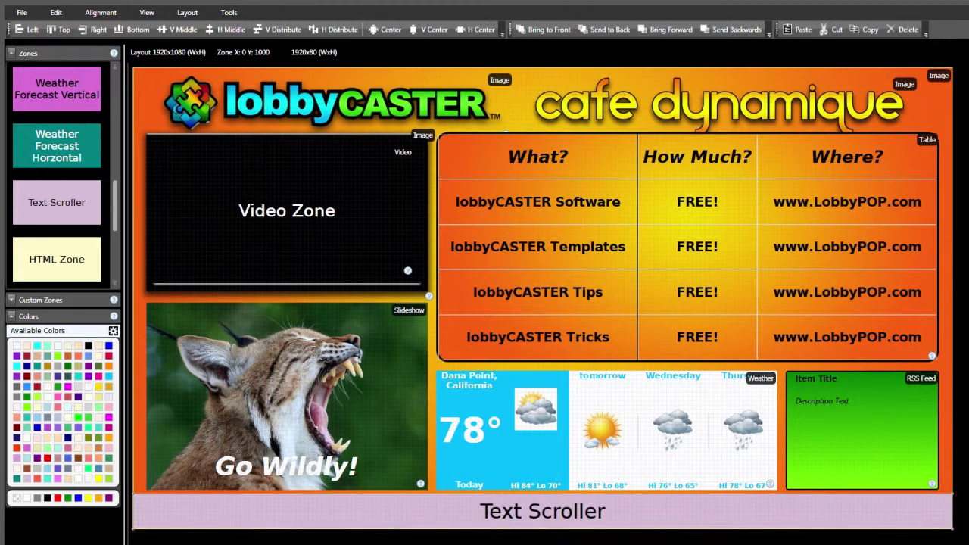
# - Give the text scroller zone a solid Transparent background and close the background properties
pyautogui.rightClick(676, 515)
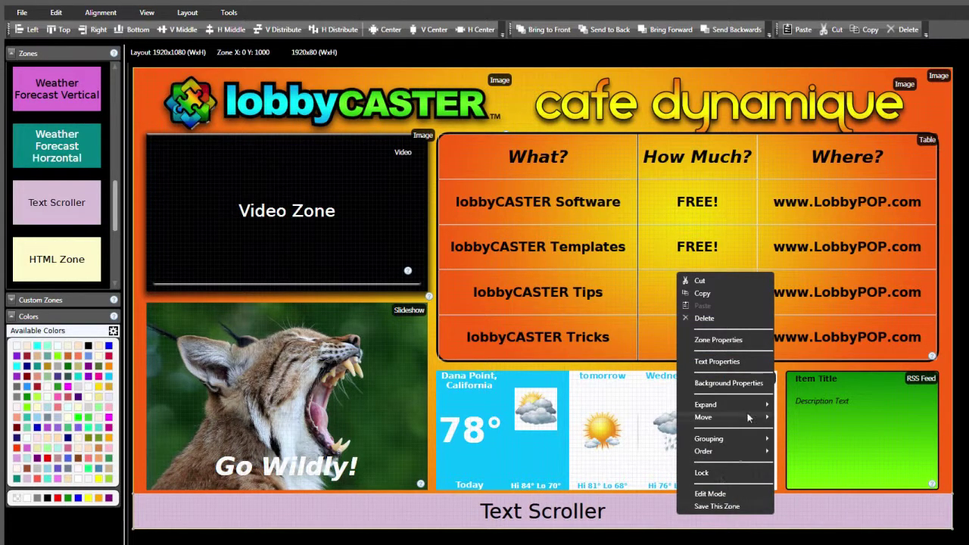
pyautogui.click(726, 383)
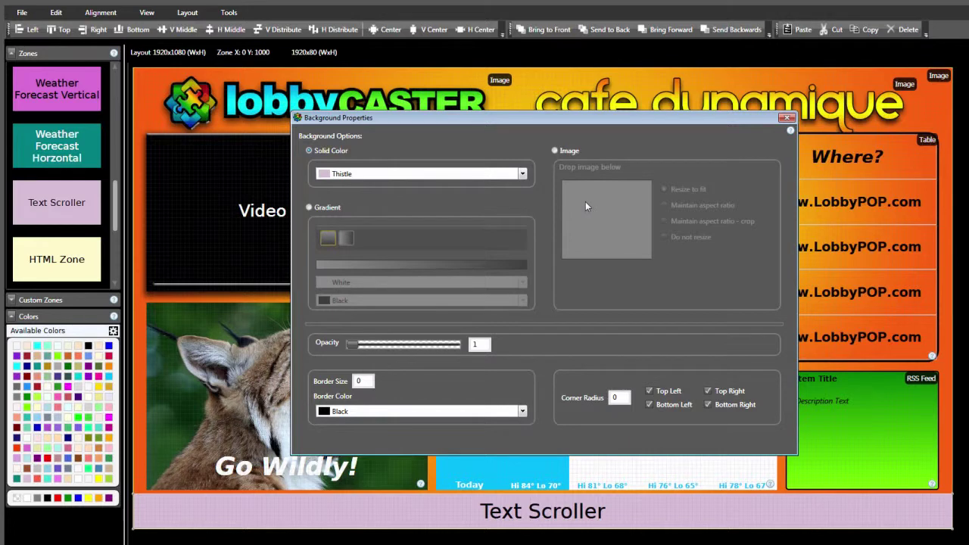
pyautogui.moveTo(353, 345)
pyautogui.mouseDown()
pyautogui.moveTo(408, 349)
pyautogui.moveTo(347, 354)
pyautogui.mouseUp()
pyautogui.click(522, 175)
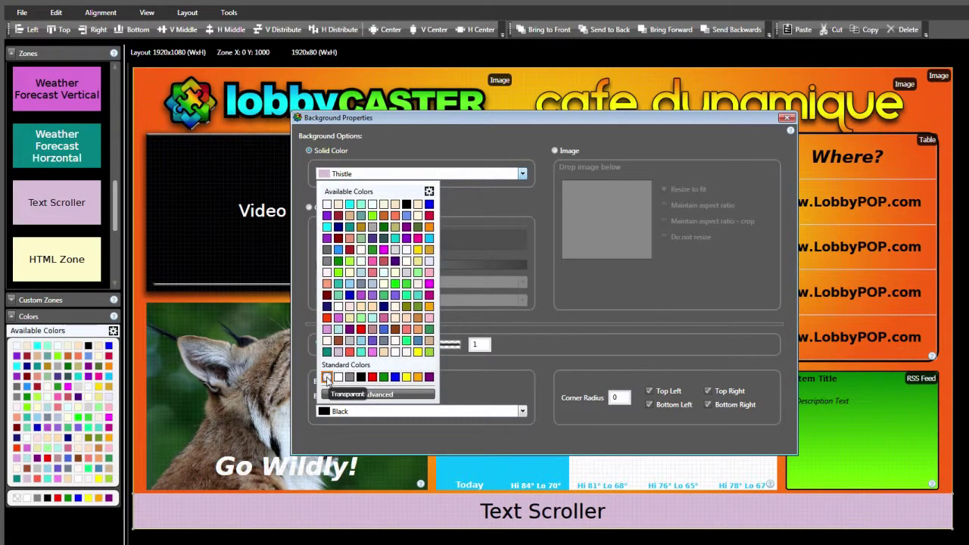
pyautogui.click(327, 378)
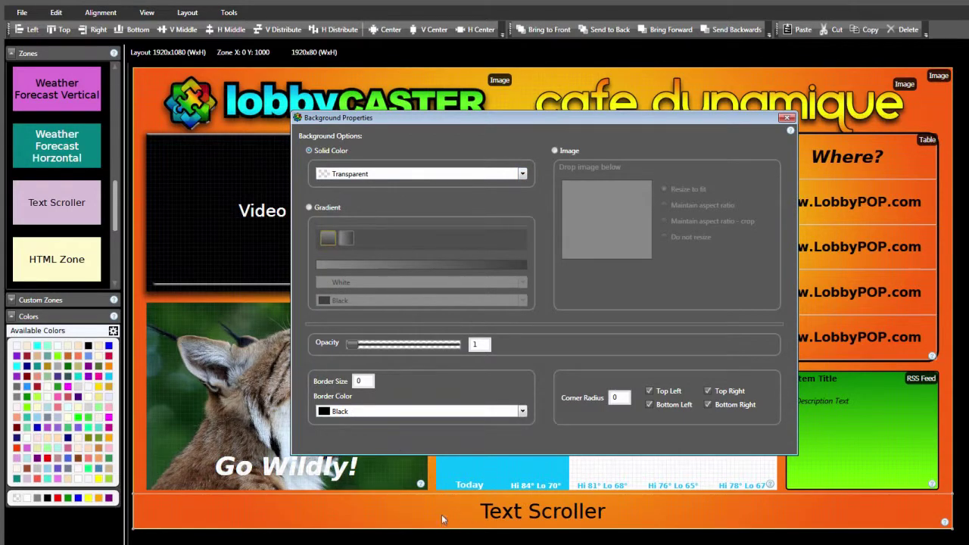
pyautogui.click(787, 118)
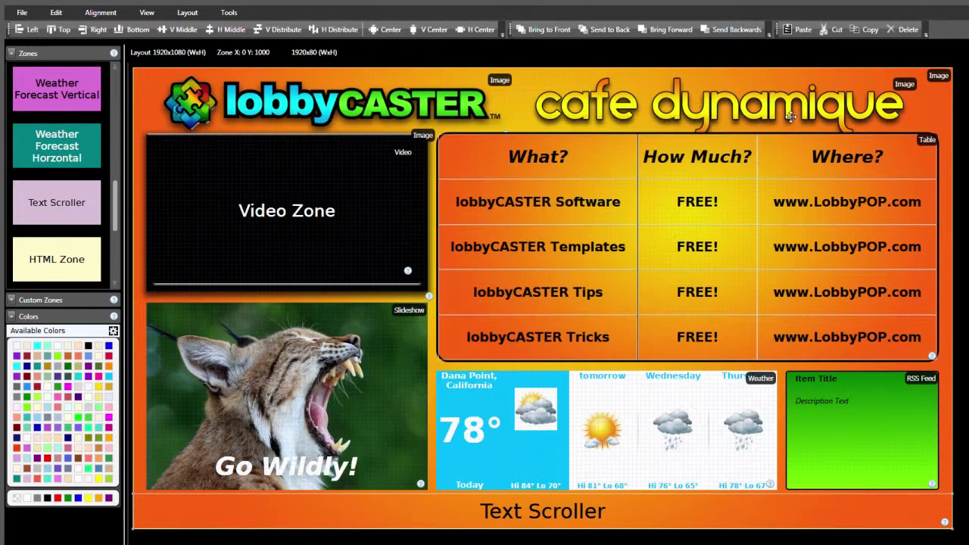
# - Set the text scroller's text color to White
pyautogui.rightClick(623, 513)
pyautogui.click(684, 364)
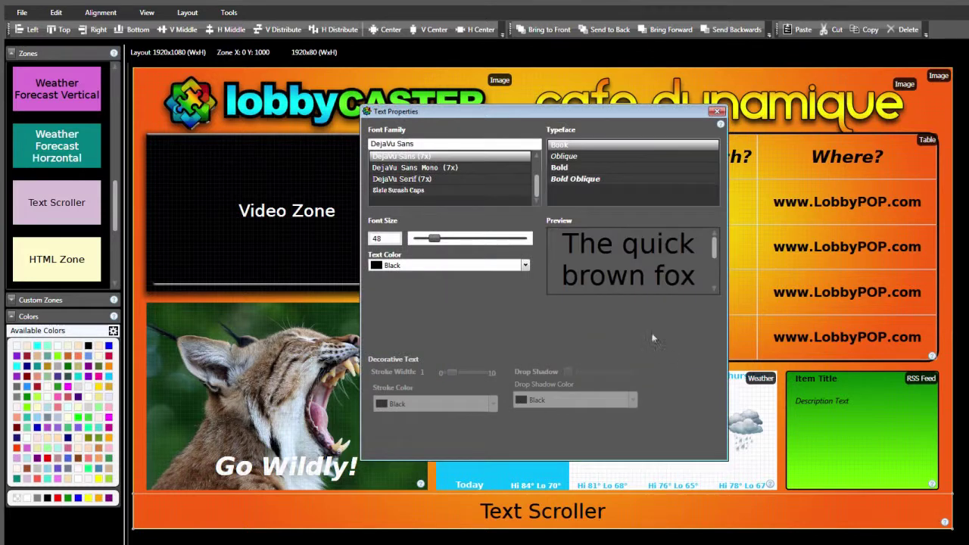
pyautogui.click(525, 265)
pyautogui.click(390, 468)
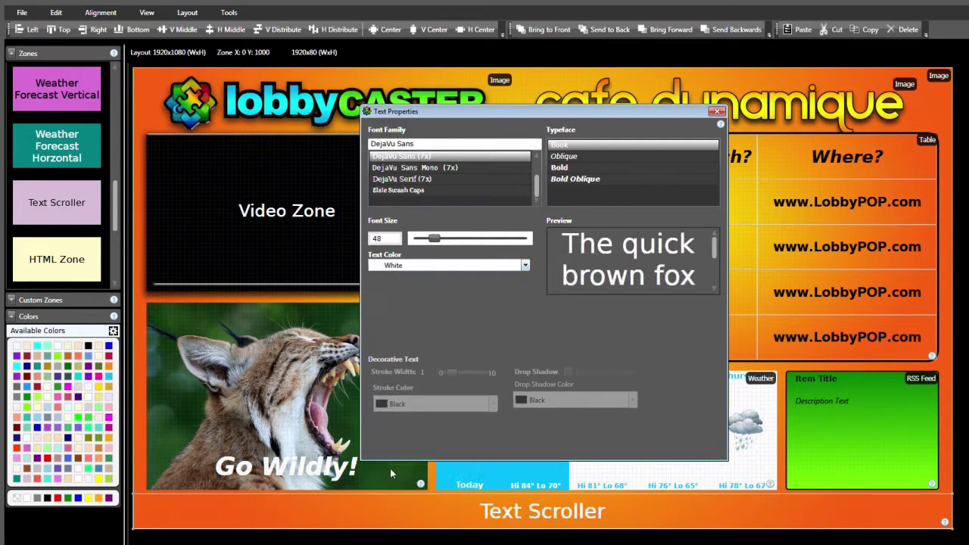
# - Set the text scroller's font to Bitstream Vera Sans Oblique, slightly increase its size, and close the text properties
pyautogui.scroll(3, 535, 196)
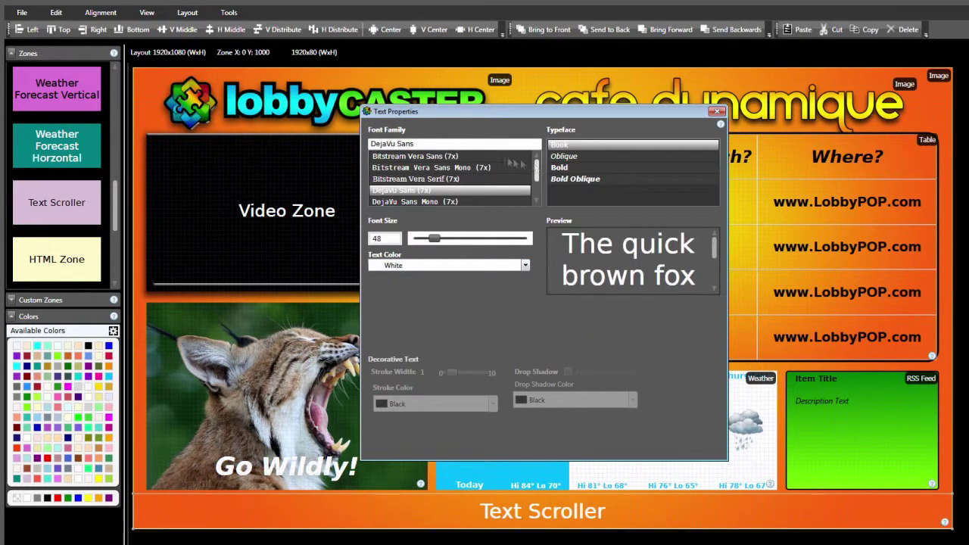
pyautogui.click(438, 156)
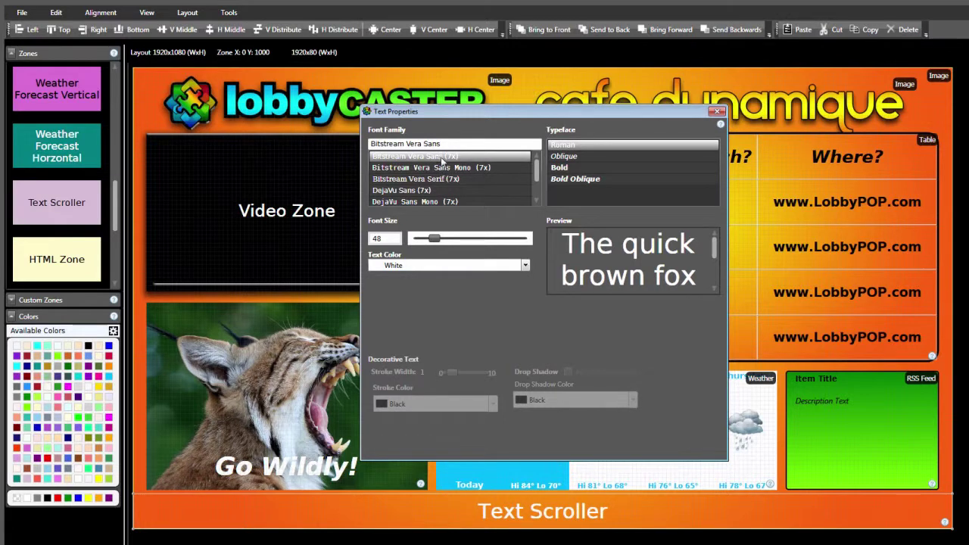
pyautogui.click(566, 179)
pyautogui.click(567, 157)
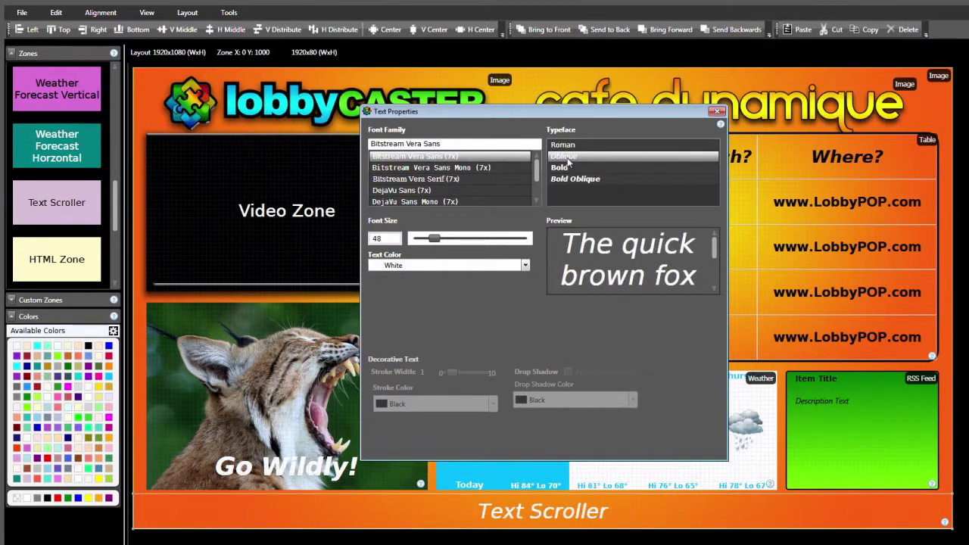
pyautogui.moveTo(432, 237); pyautogui.dragTo(439, 239)
pyautogui.click(716, 112)
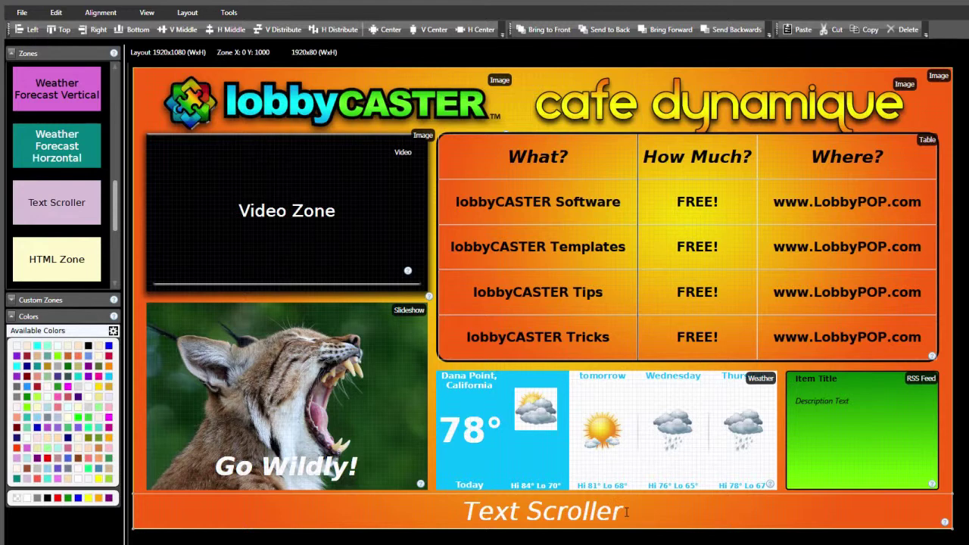
pyautogui.moveTo(627, 511); pyautogui.dragTo(448, 517)
pyautogui.write('Vi')
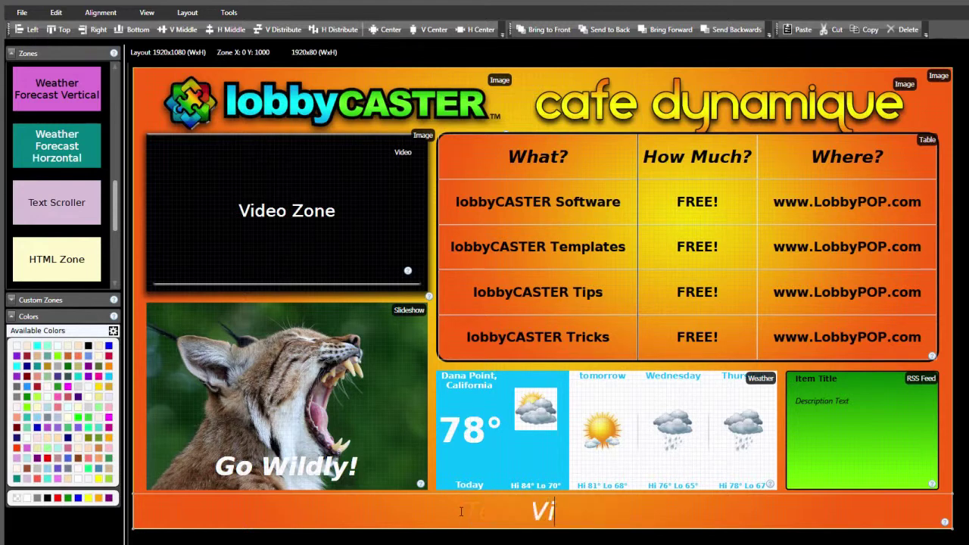
pyautogui.write('sit www.Lobby')
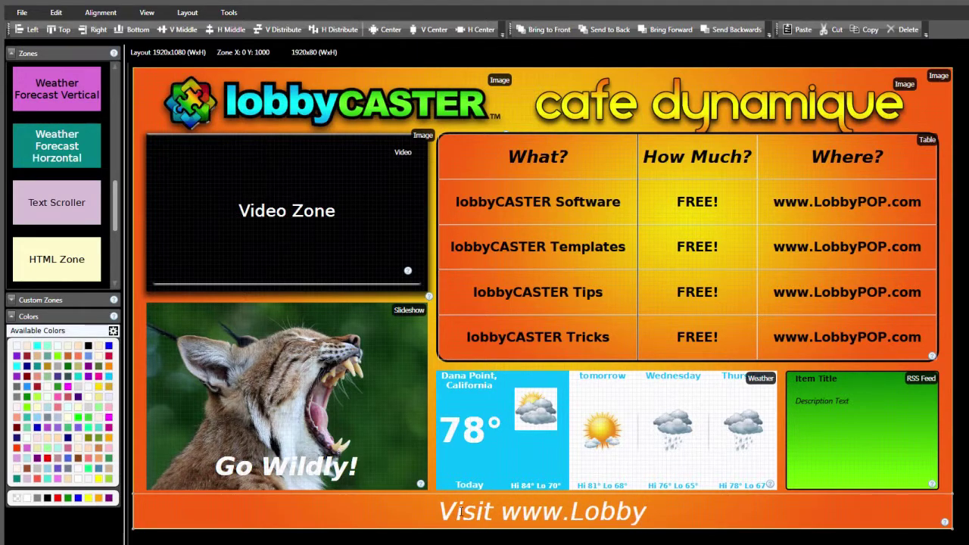
pyautogui.write('POP.com to get you')
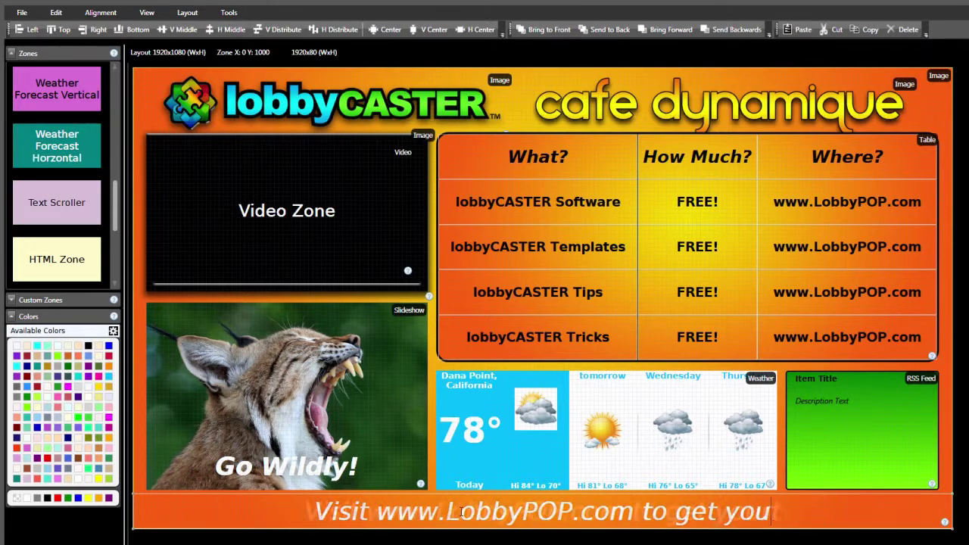
pyautogui.write('r FREE')
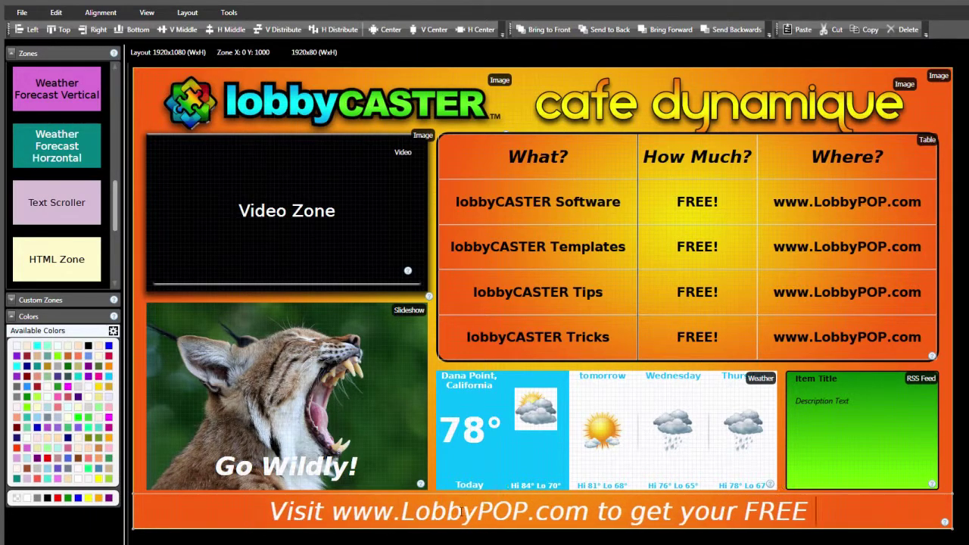
pyautogui.write(' copy of lobbyCAS')
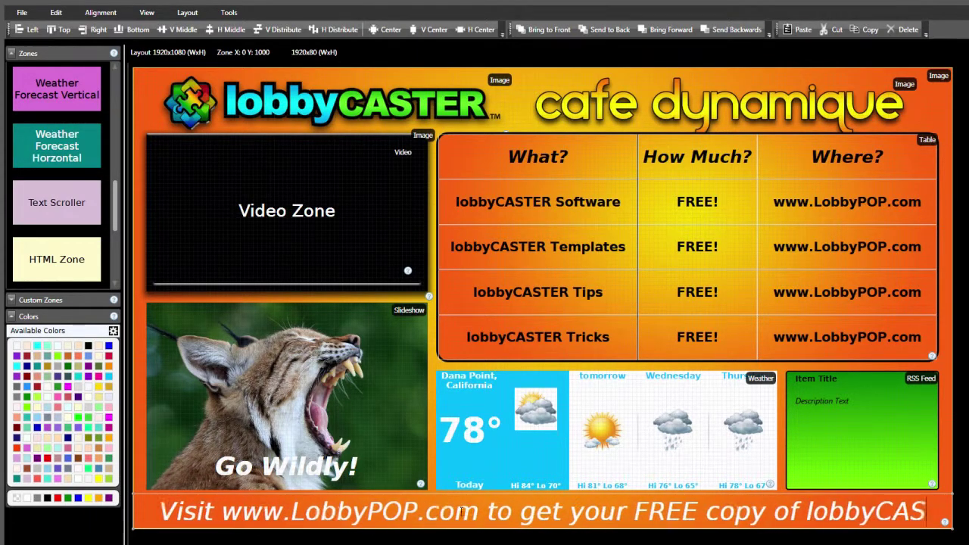
pyautogui.write('TER dynamic signa')
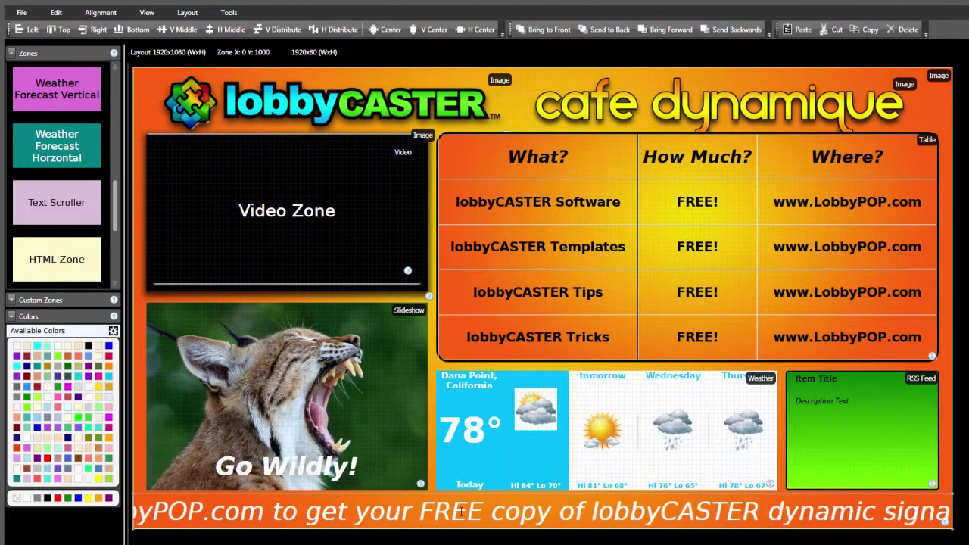
pyautogui.write('ge software!')
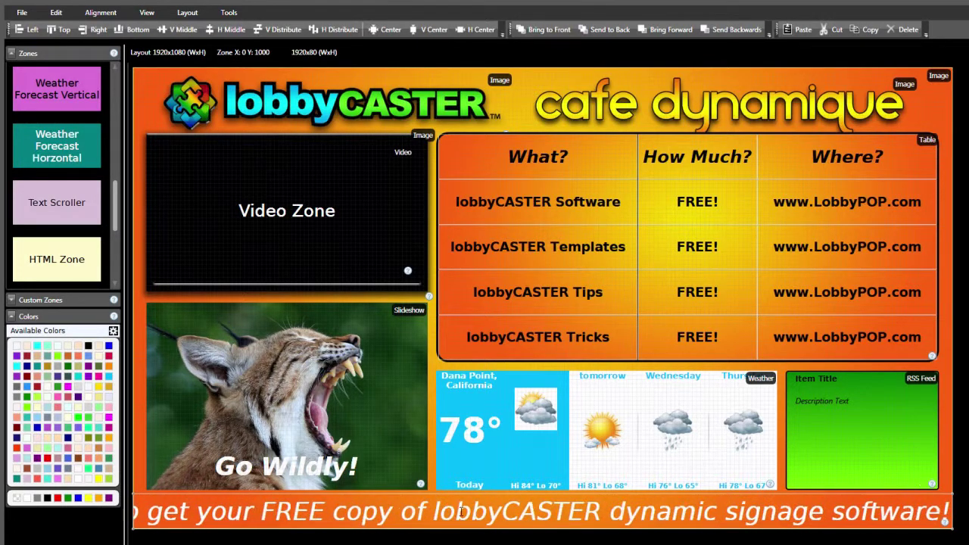
pyautogui.press('Escape')
# - Open the text scroller's zone properties with its scroll direction, RSS source and speed settings
pyautogui.rightClick(691, 515)
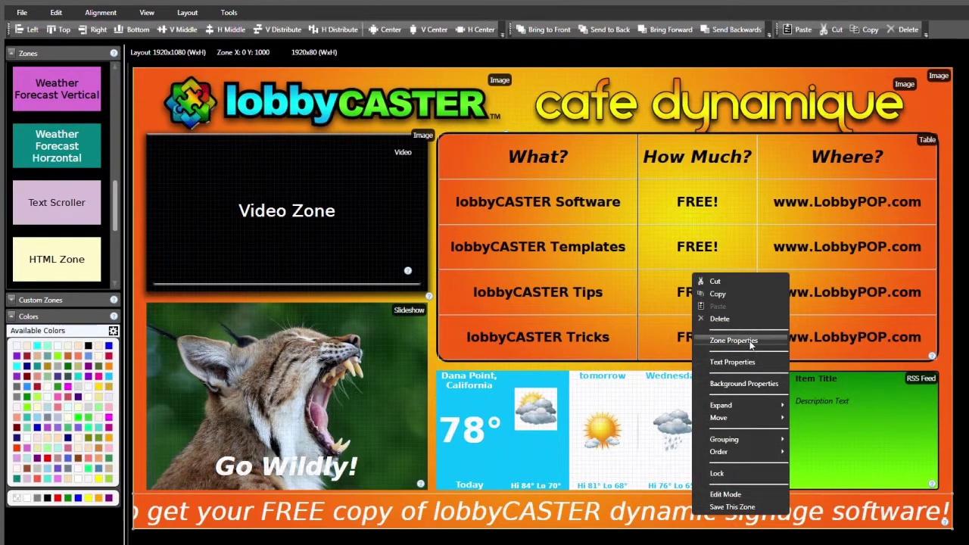
pyautogui.click(750, 342)
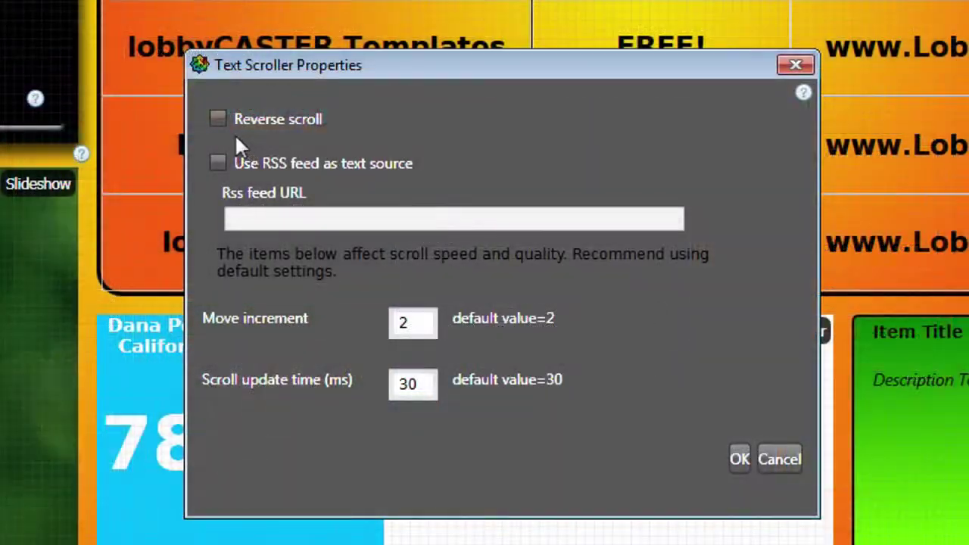